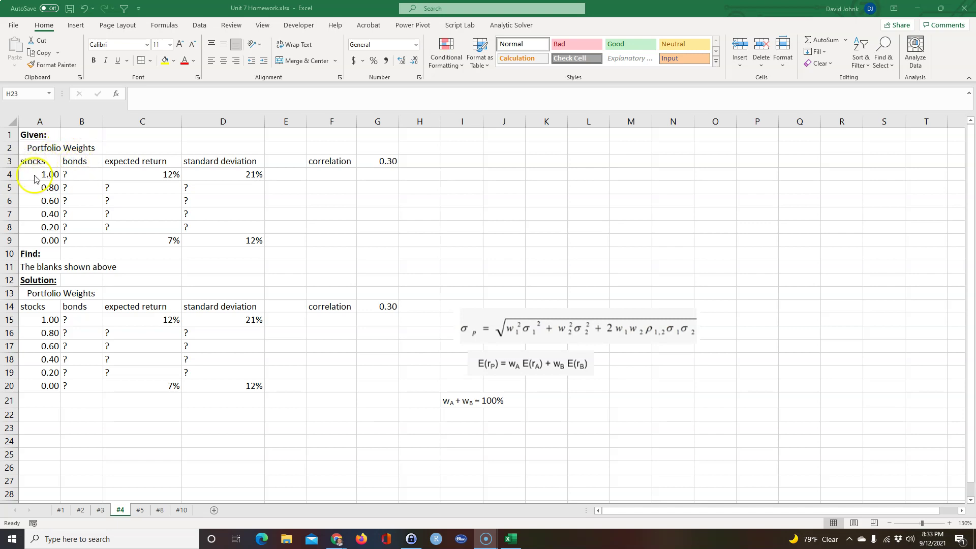
Step: Select the Given table's stock weight cells A4:A9
left_click(432, 426)
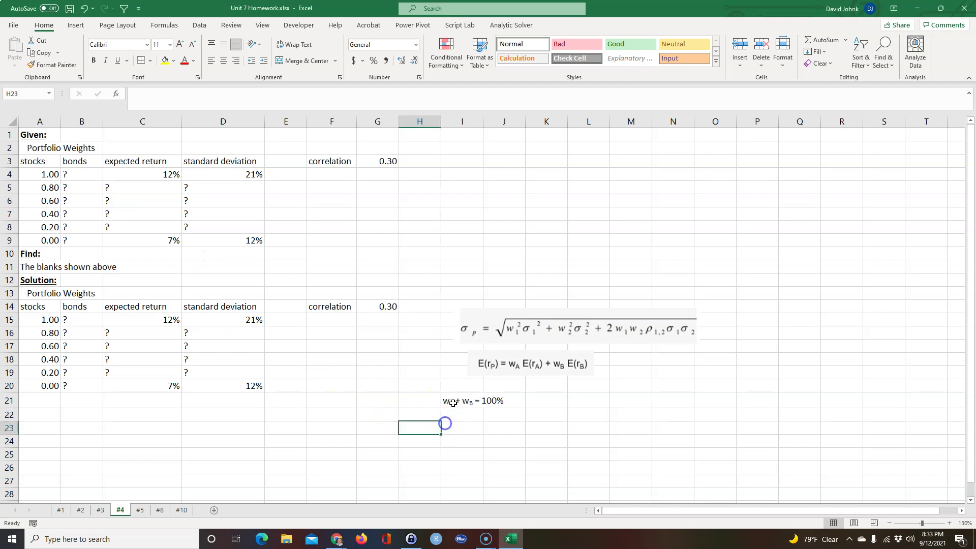
left_click_drag(453, 401, 497, 401)
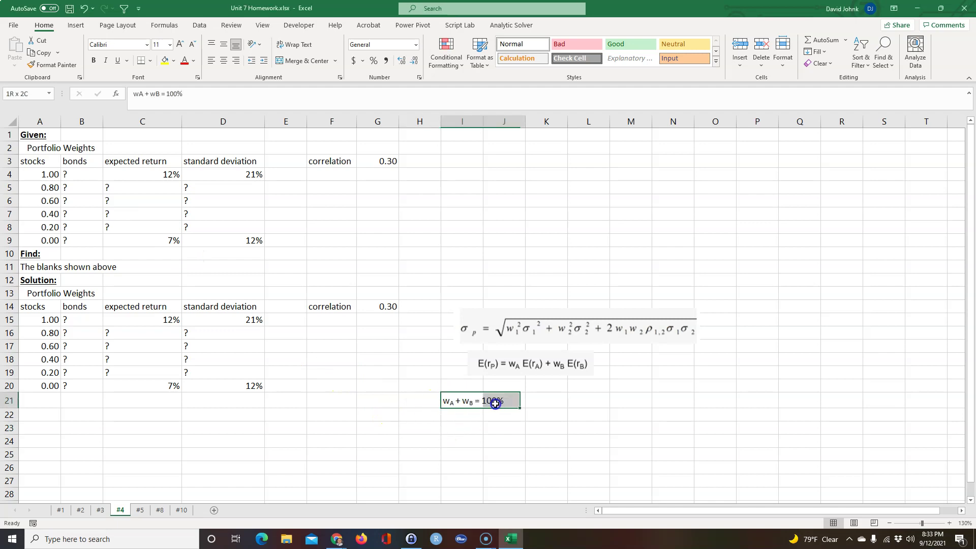
left_click(69, 201)
left_click_drag(44, 177, 49, 240)
Step: Add the Solution stock weights A15:A20 and format both ranges as percentages
left_click_drag(38, 321, 36, 383, "ctrl")
left_click(374, 61)
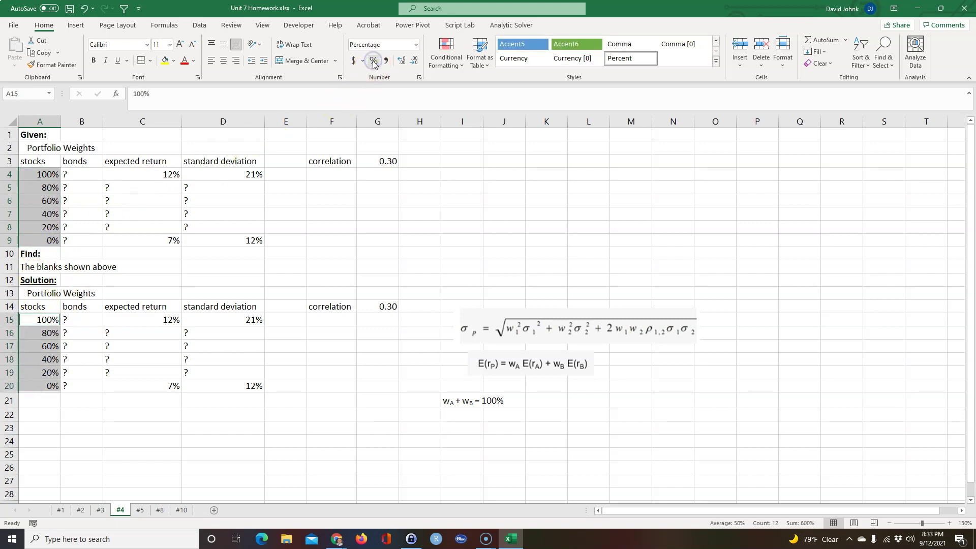
left_click(112, 399)
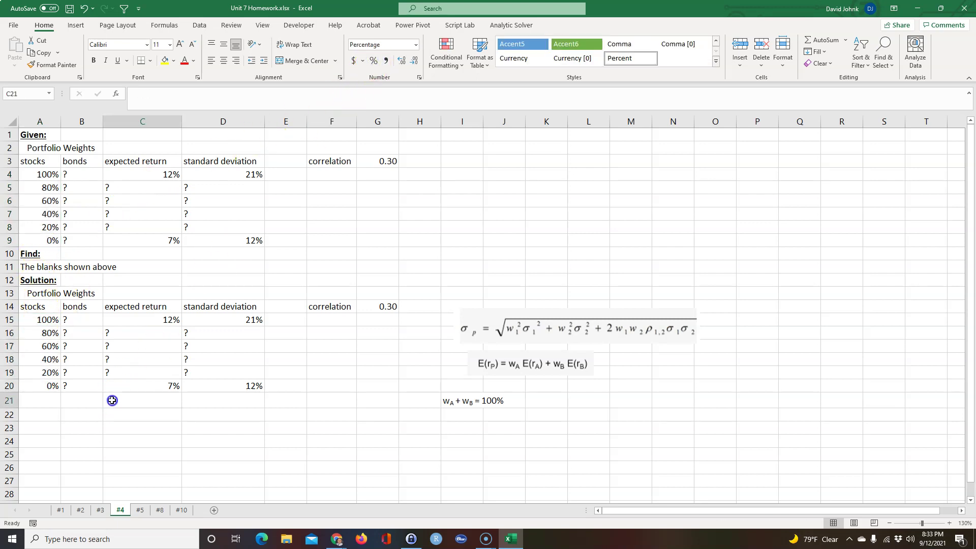
left_click(49, 175)
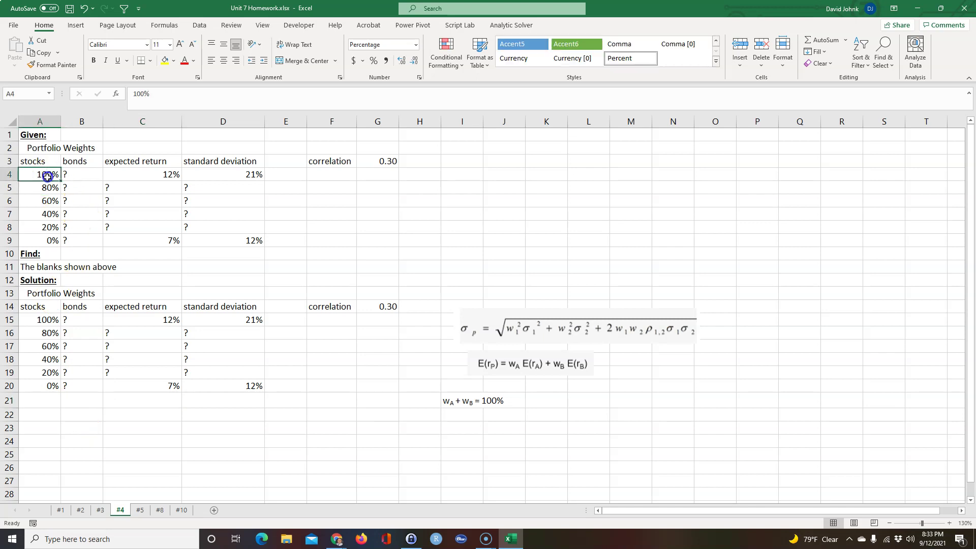
Step: Review the Solution stock weights and the Given table's blank bond weights
mouse_move(38, 321)
left_mouse_down()
mouse_move(44, 375)
mouse_move(48, 320)
mouse_move(39, 332)
left_mouse_up()
left_click(37, 318)
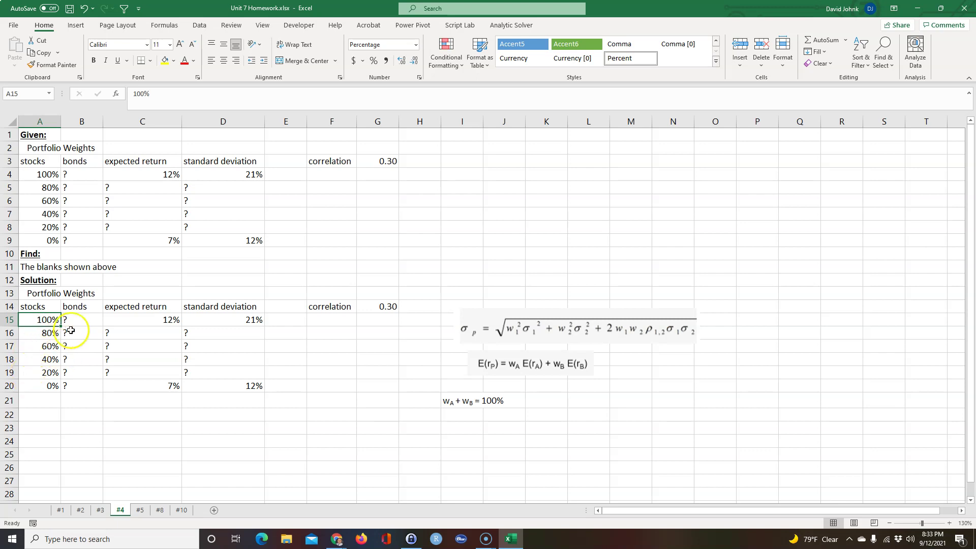
left_click(74, 211)
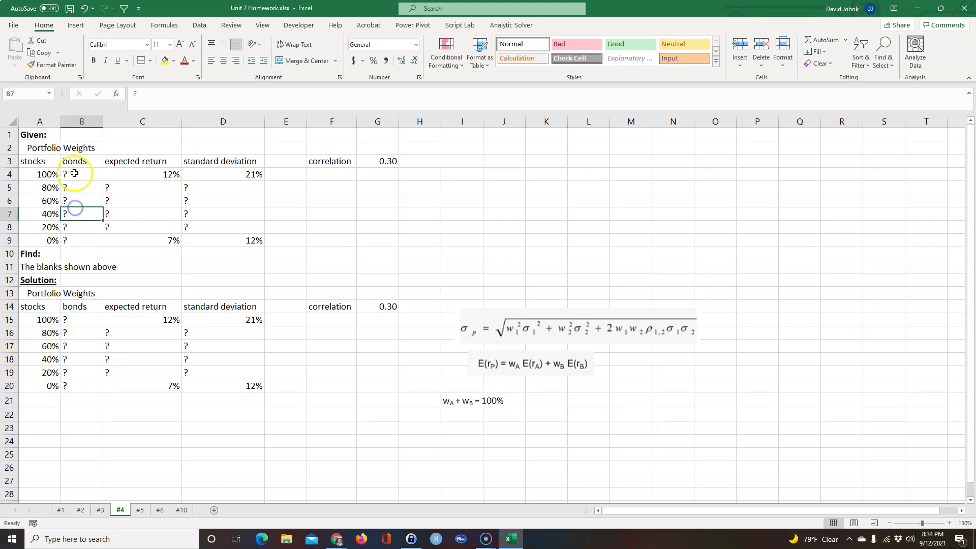
left_click_drag(74, 172, 249, 240)
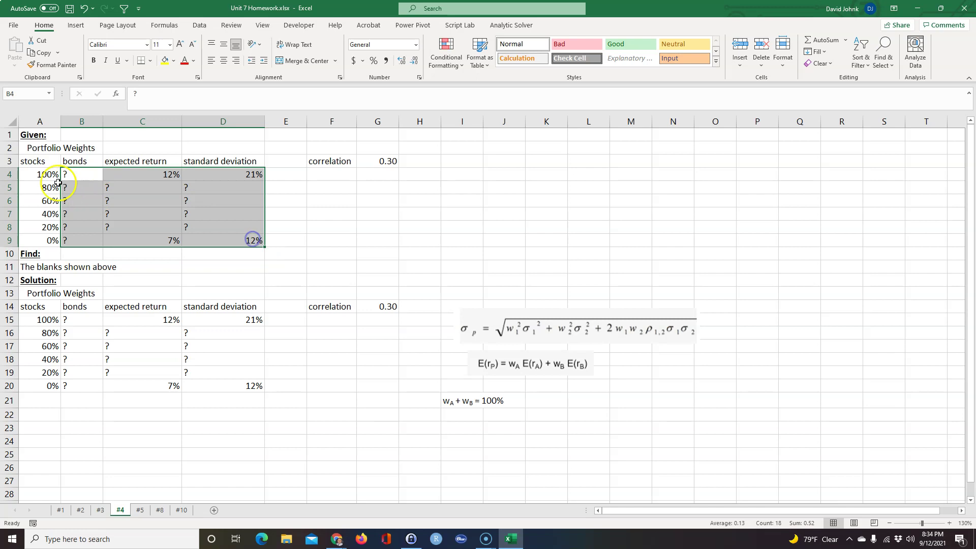
left_click_drag(53, 175, 233, 233)
left_click(137, 413)
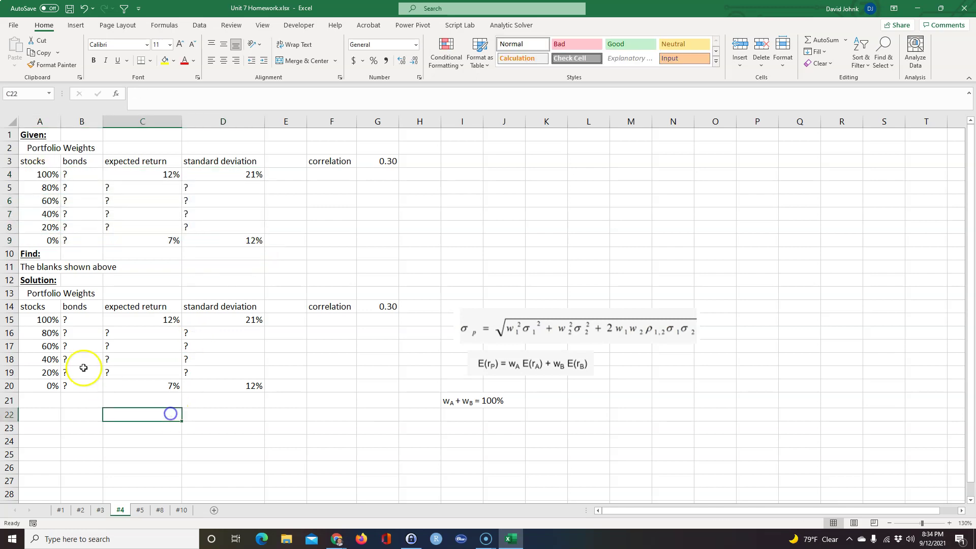
Step: Pick the first blank bond weight B15, noting weights must sum to 100%
left_click(79, 293)
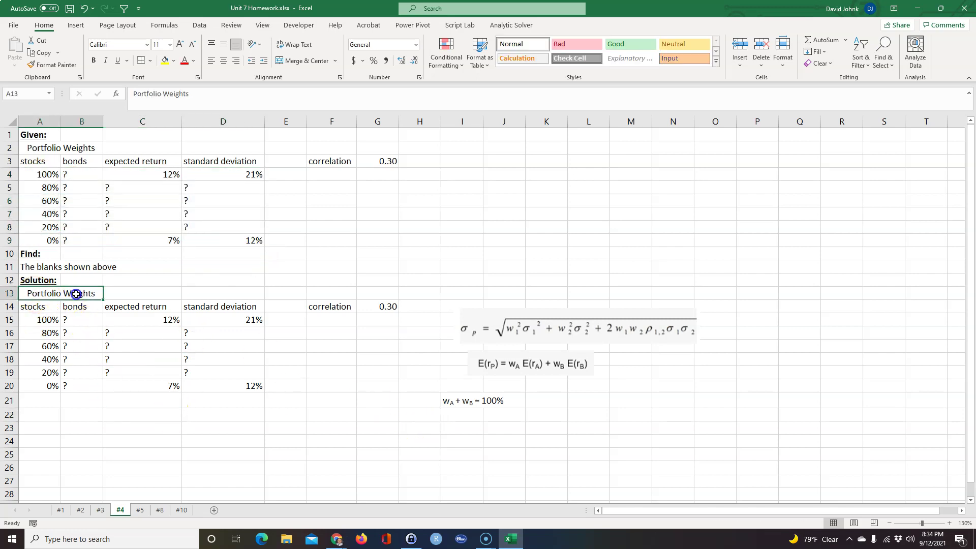
left_click(43, 322)
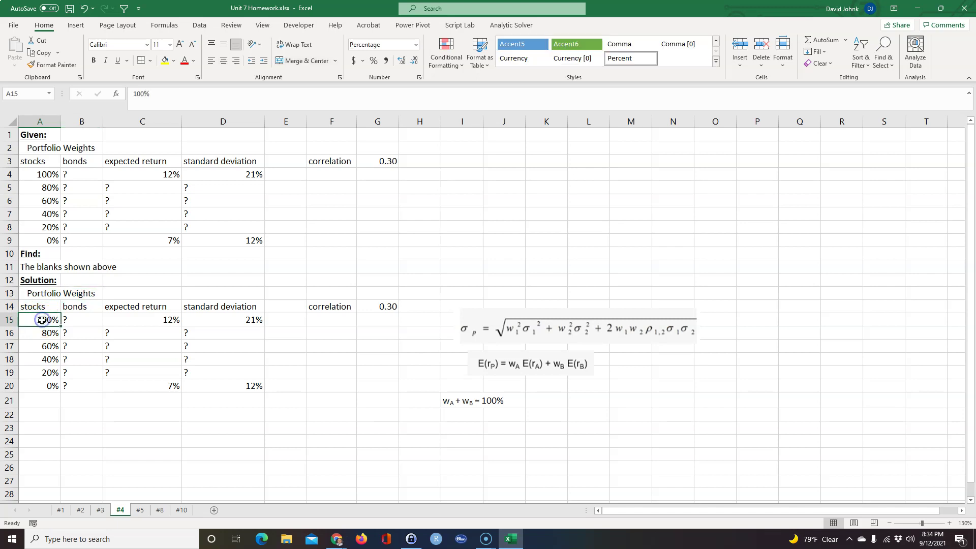
left_click(83, 324)
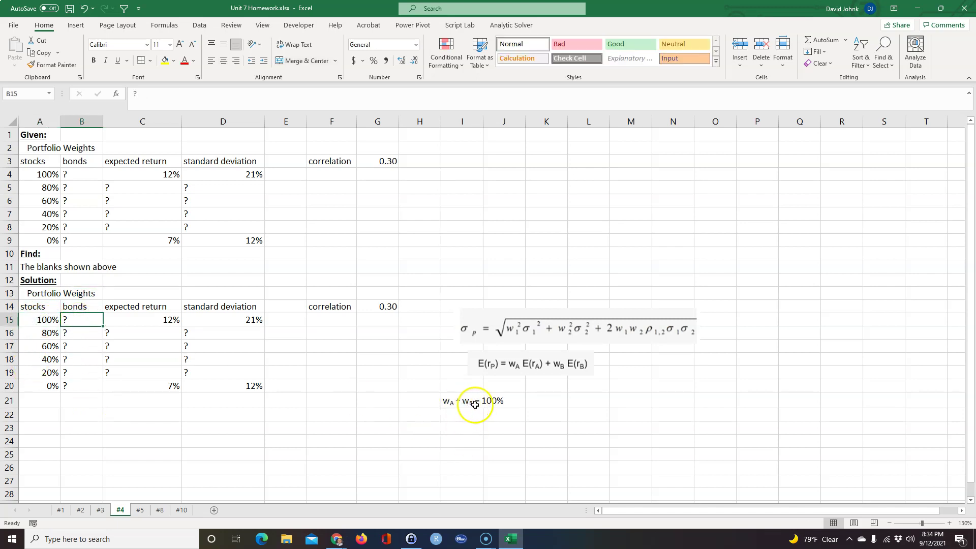
left_click(453, 403)
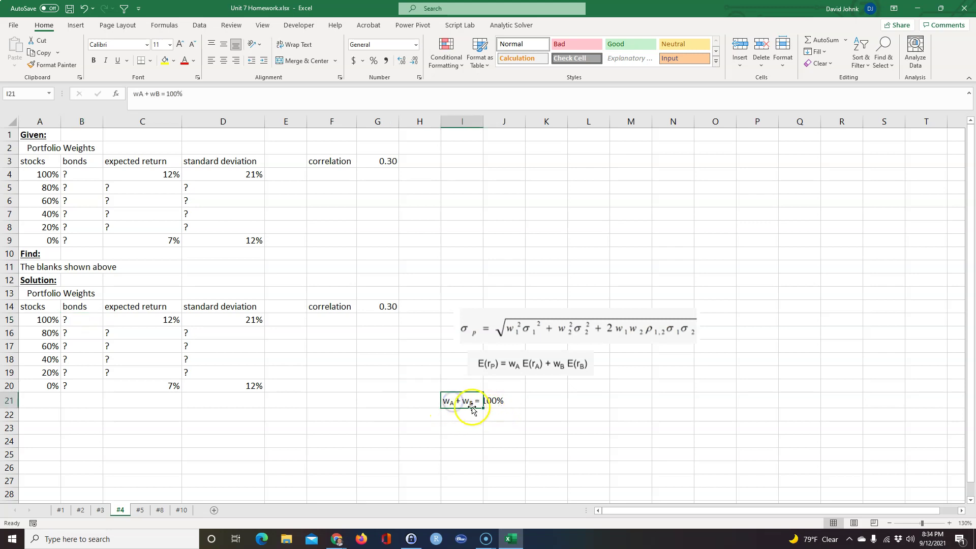
Step: Enter =1-A15 in B15 and fill it down to B20
left_click(77, 317)
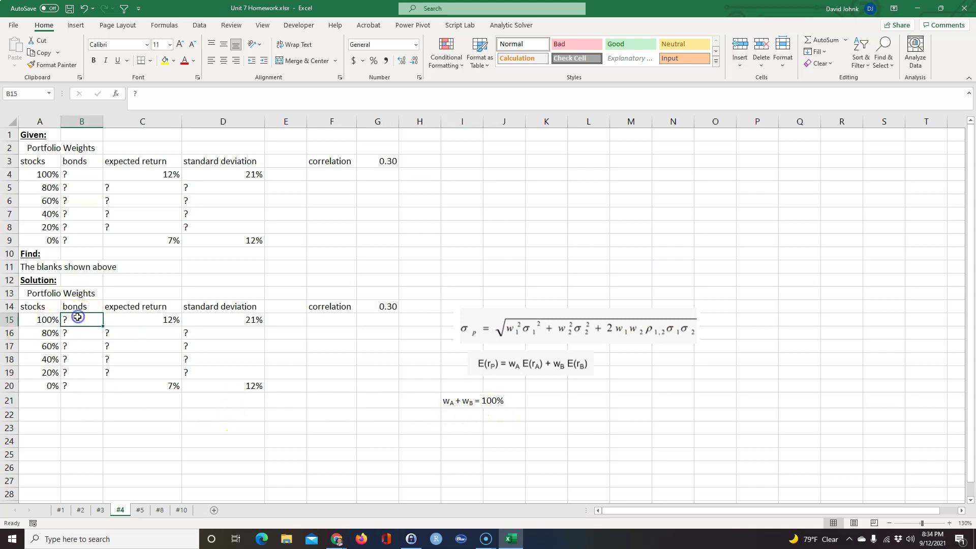
type("=1-")
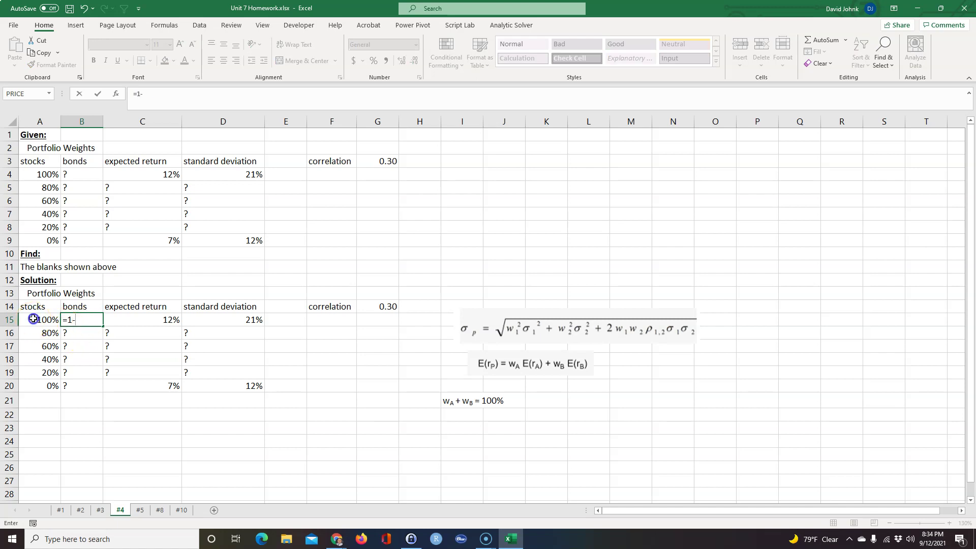
left_click(33, 319)
left_click(81, 318)
left_click_drag(102, 327, 87, 390)
left_click(86, 420)
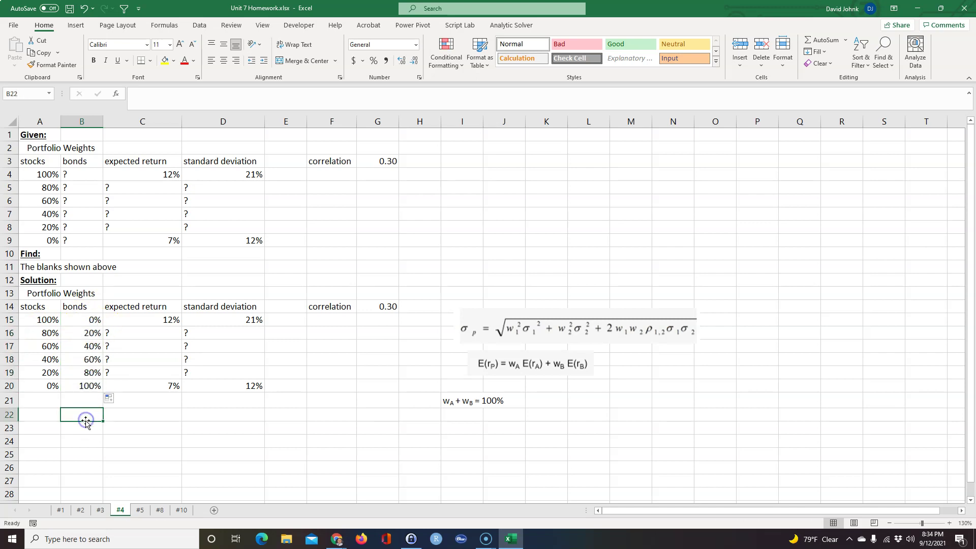
Step: Shade the bond weights B15:B20 yellow
left_click_drag(82, 321, 88, 385)
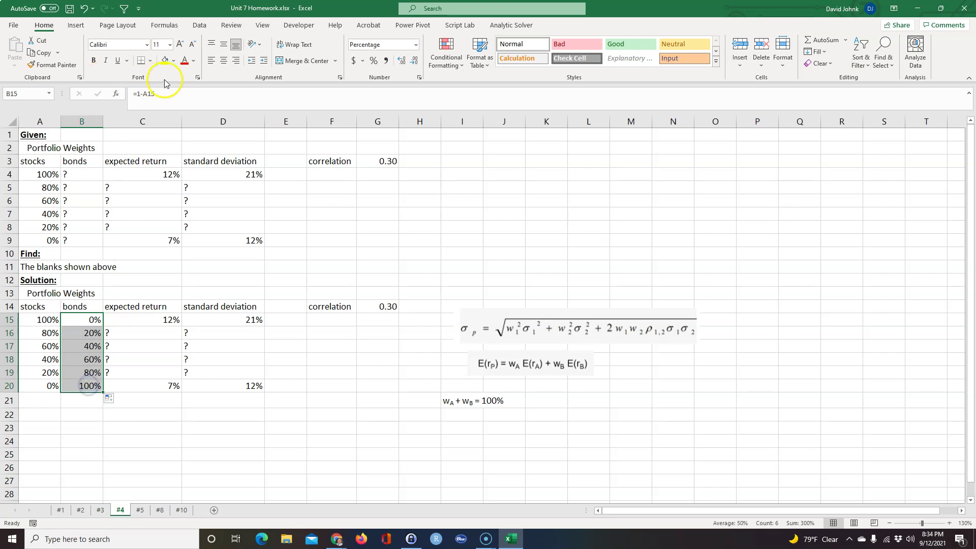
left_click(165, 60)
left_click(159, 481)
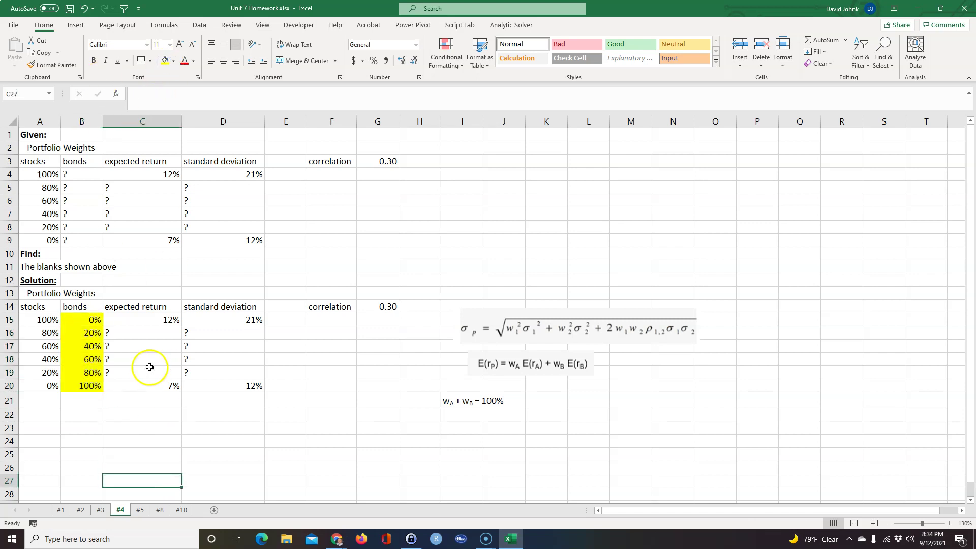
left_click(137, 430)
left_click(141, 333)
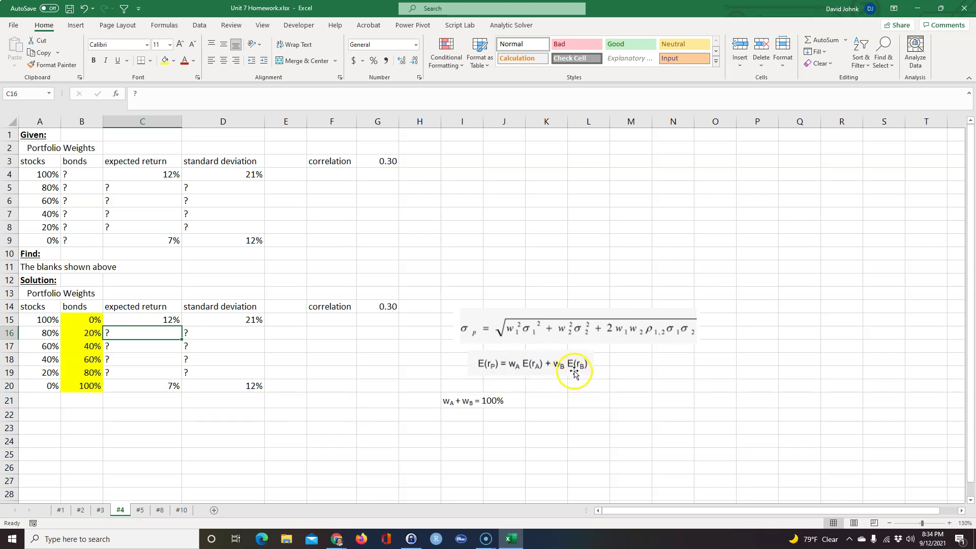
left_click(207, 436)
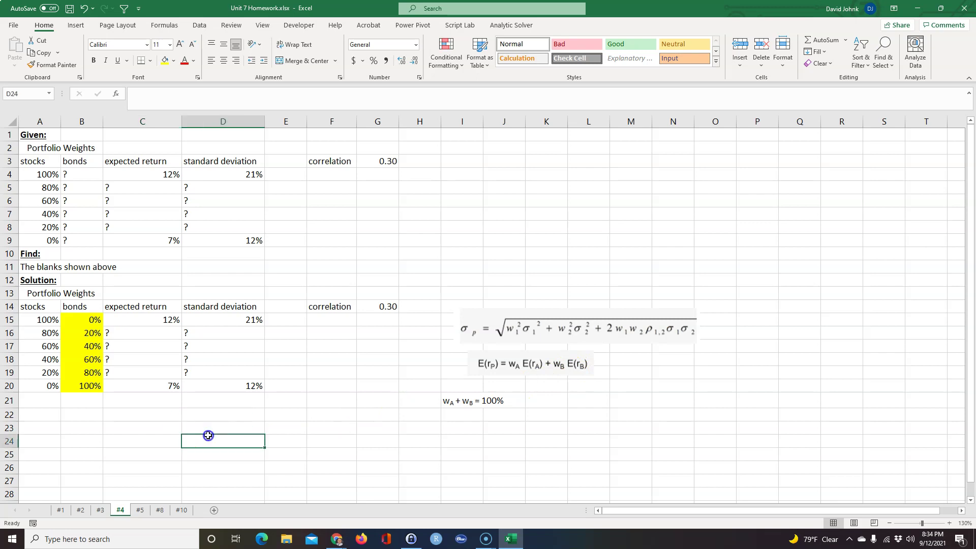
left_click(139, 319)
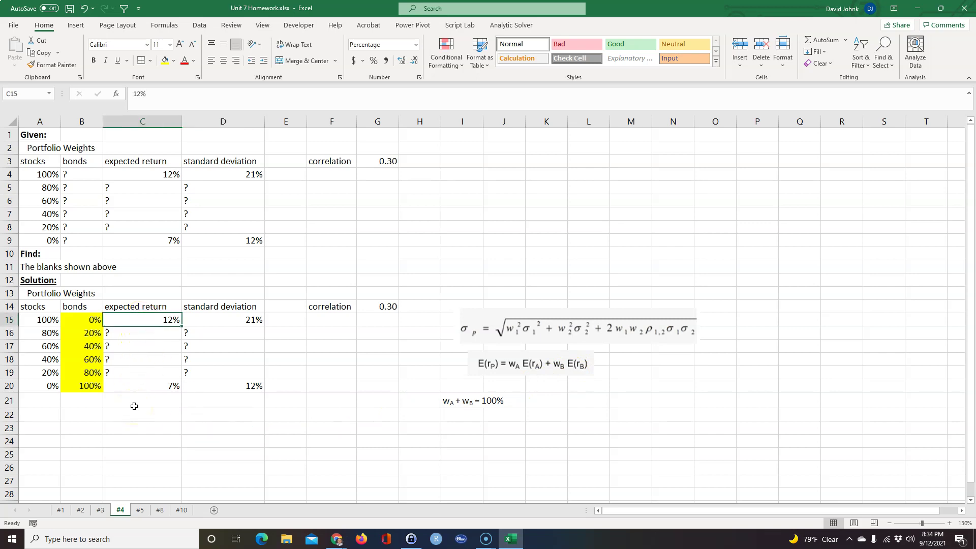
left_click(29, 322)
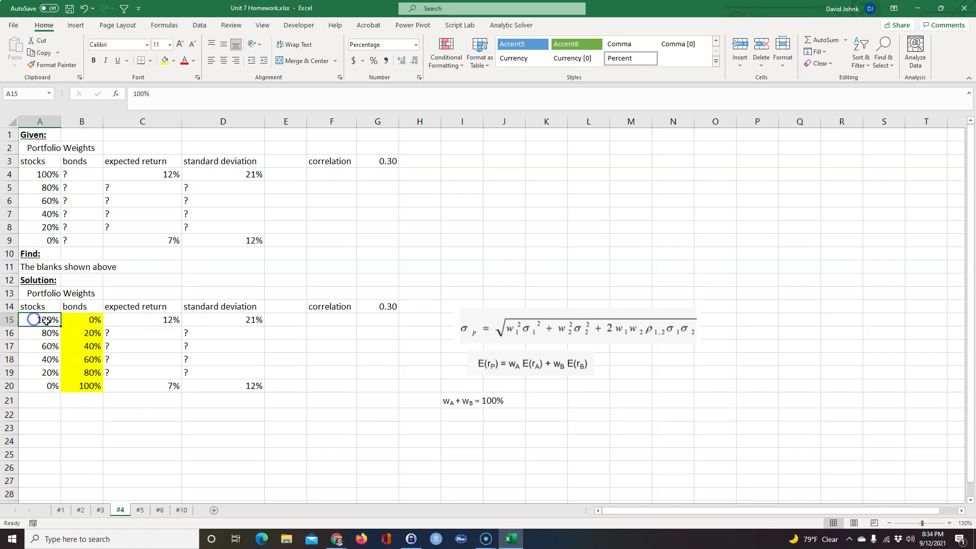
left_click(89, 319)
left_click(149, 325)
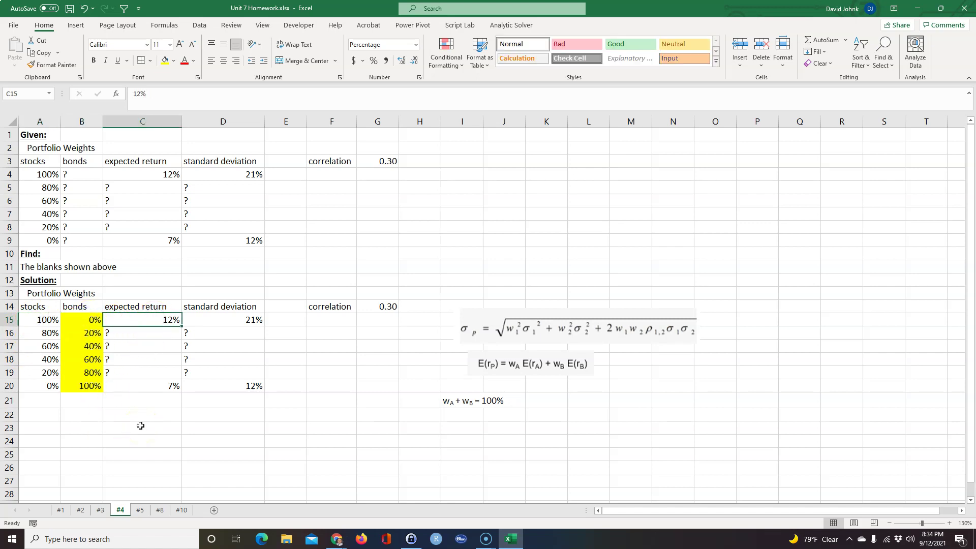
left_click(87, 386)
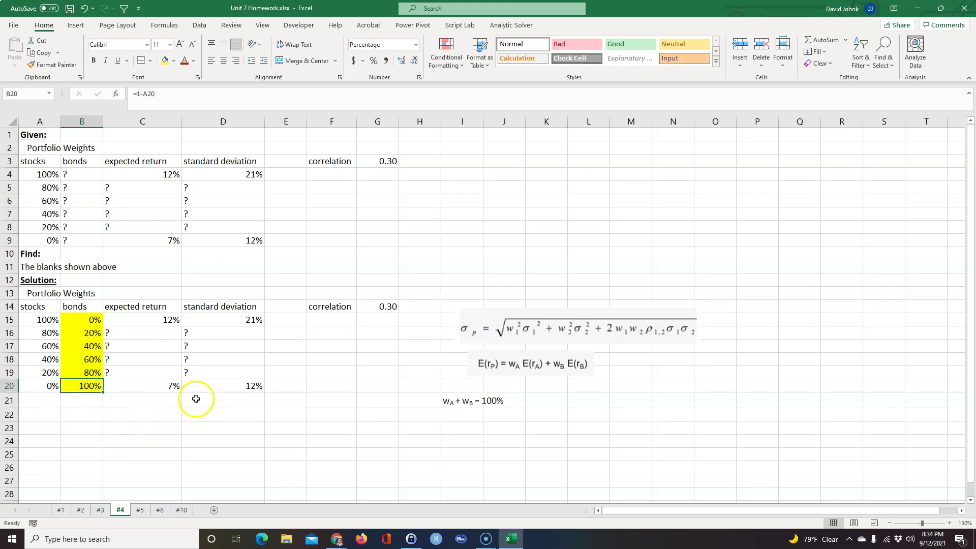
left_click(166, 384)
left_click(51, 385)
left_click(148, 385)
left_click(142, 321)
left_click(133, 331)
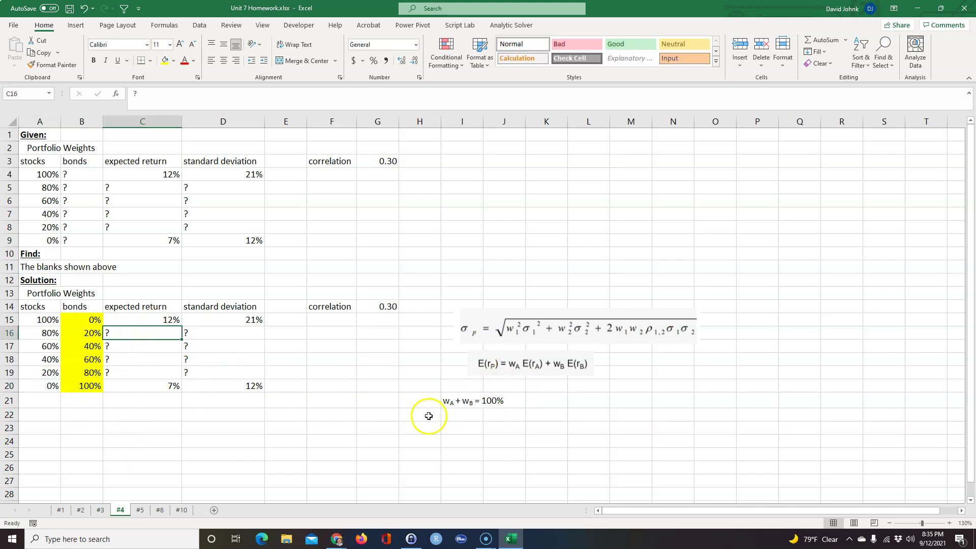
type("=")
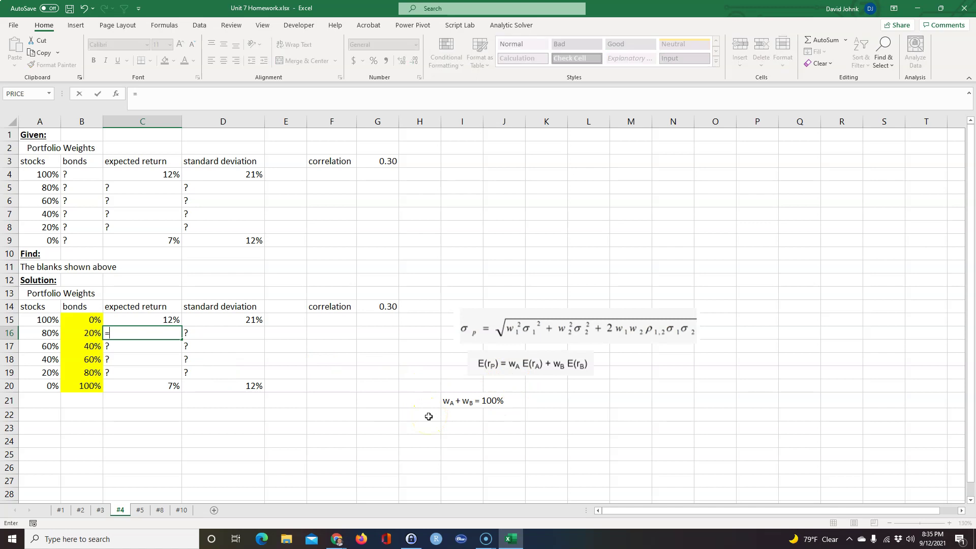
key("Escape")
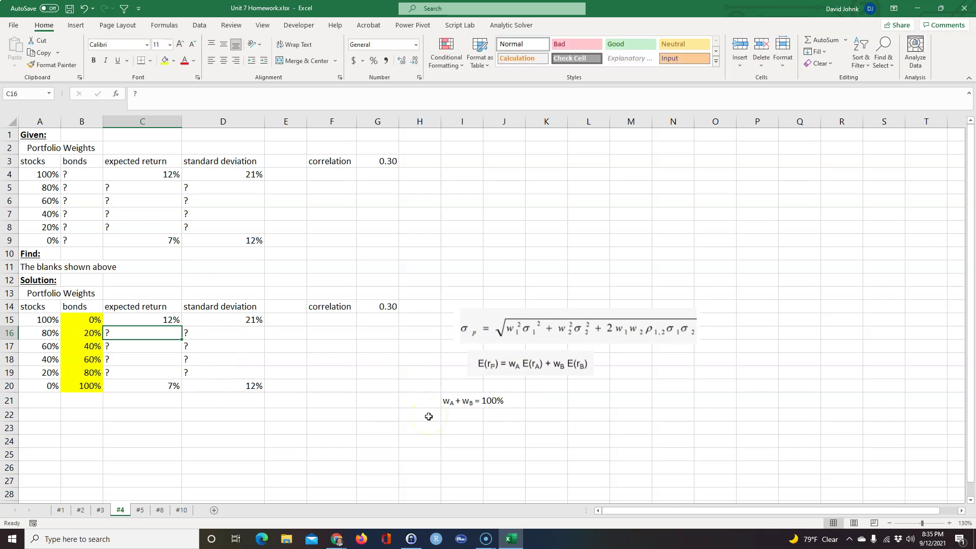
left_click(283, 438)
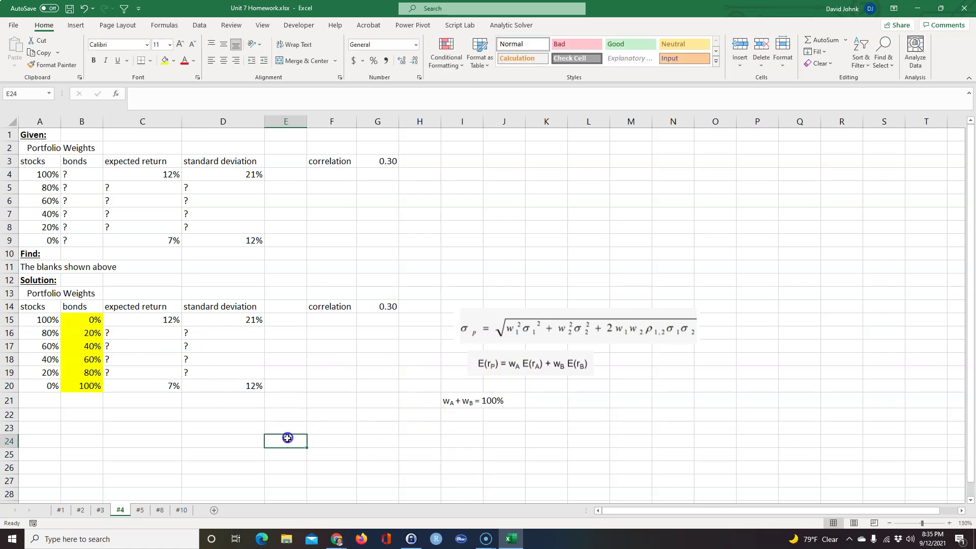
left_click(136, 416)
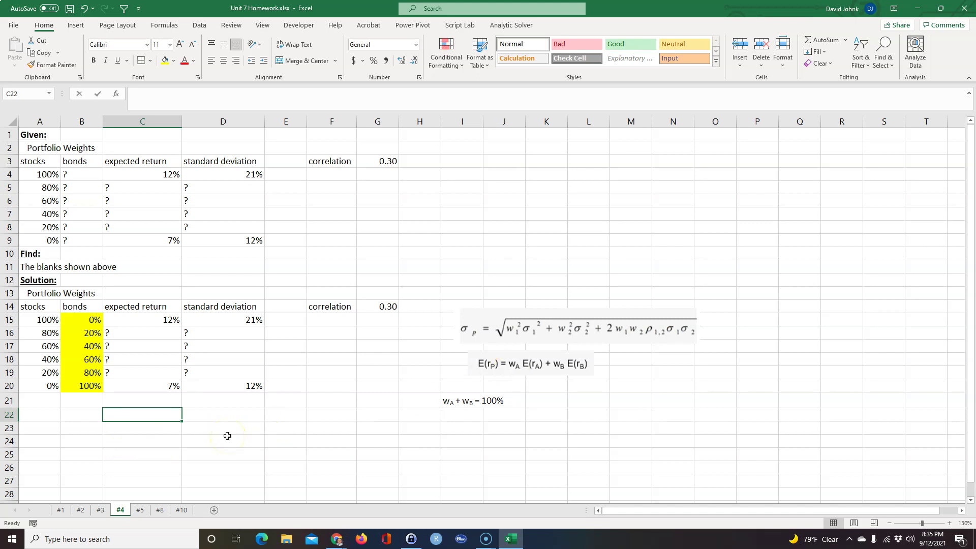
Step: Type the labels E(rA) in C22 and E(rB) in D22
type("E(rA")
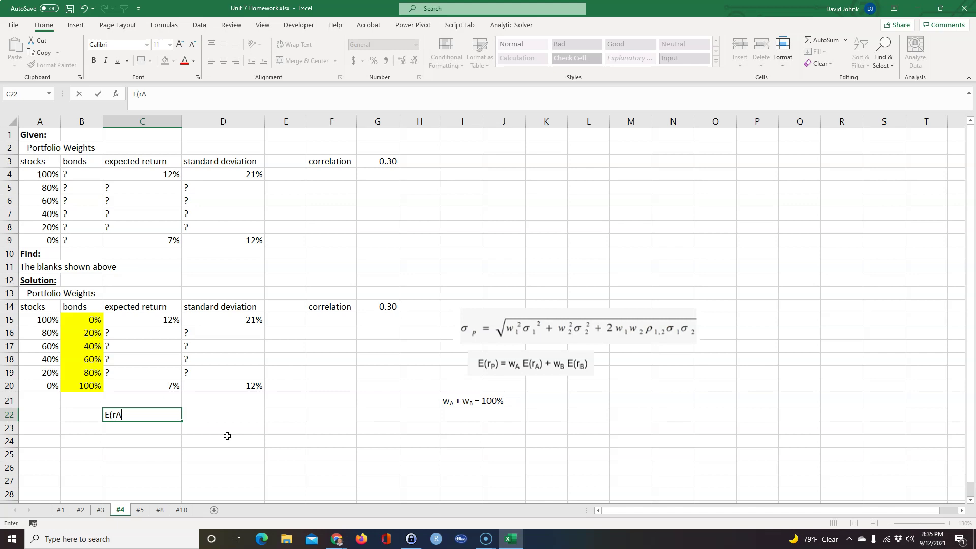
key("Tab")
type("Er")
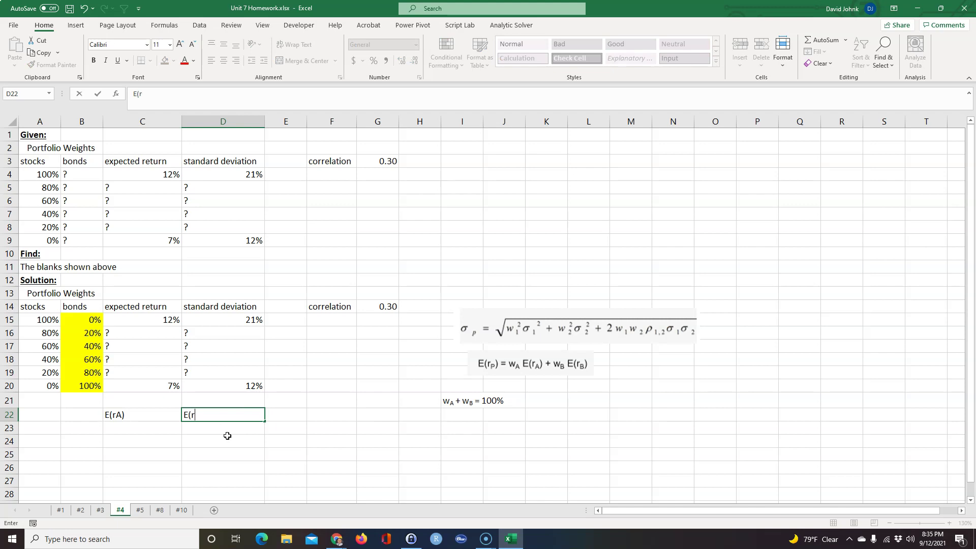
key("Return")
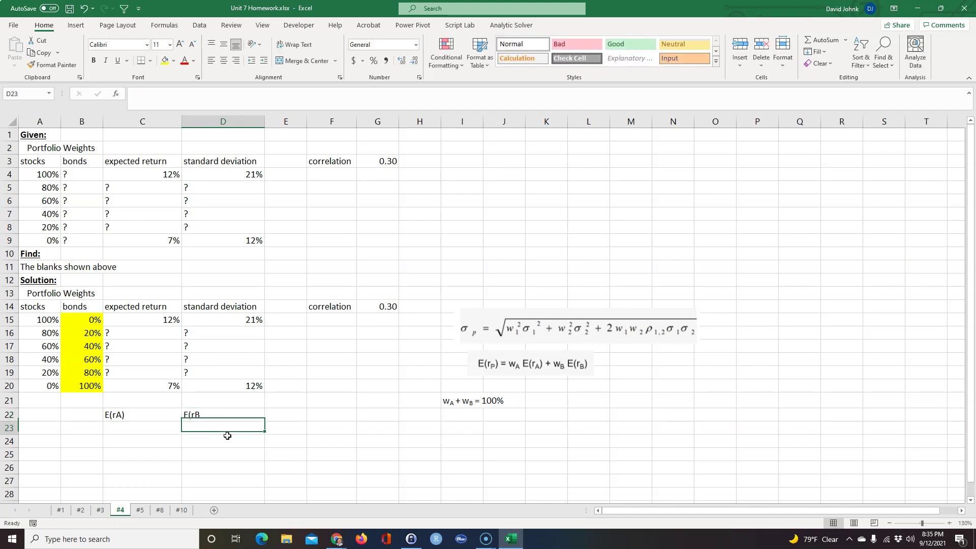
Step: Link C23 to the 12% return in C15 and D23 to the 7% return in C20
key("Left")
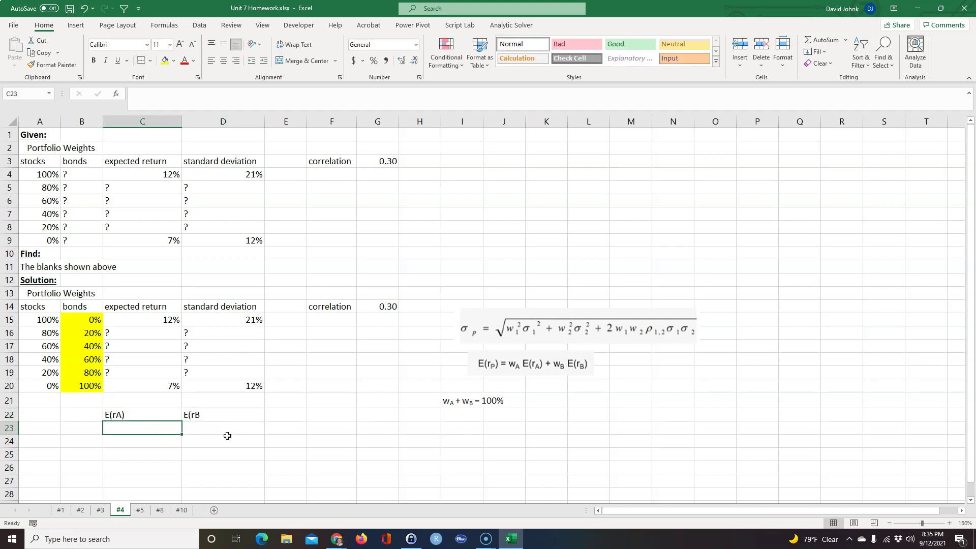
type("=")
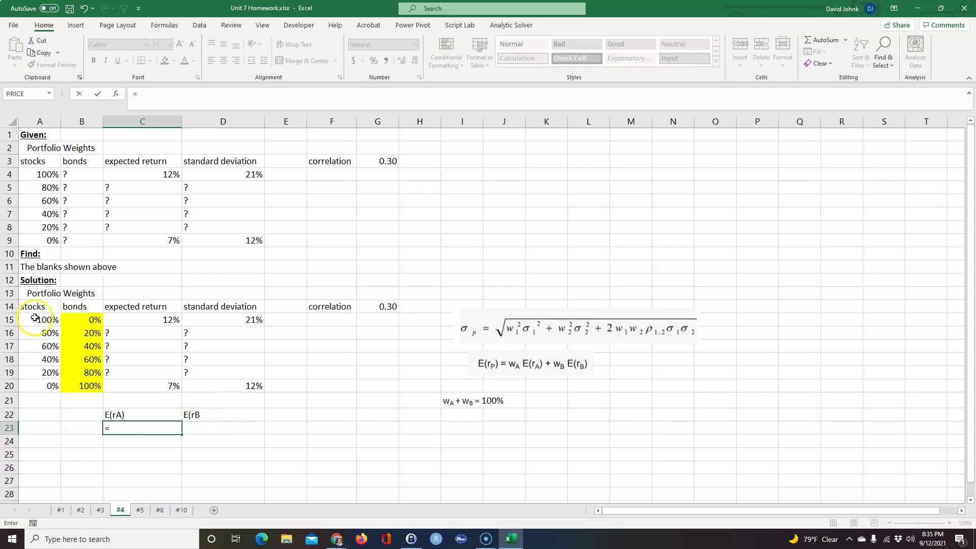
left_click(141, 319)
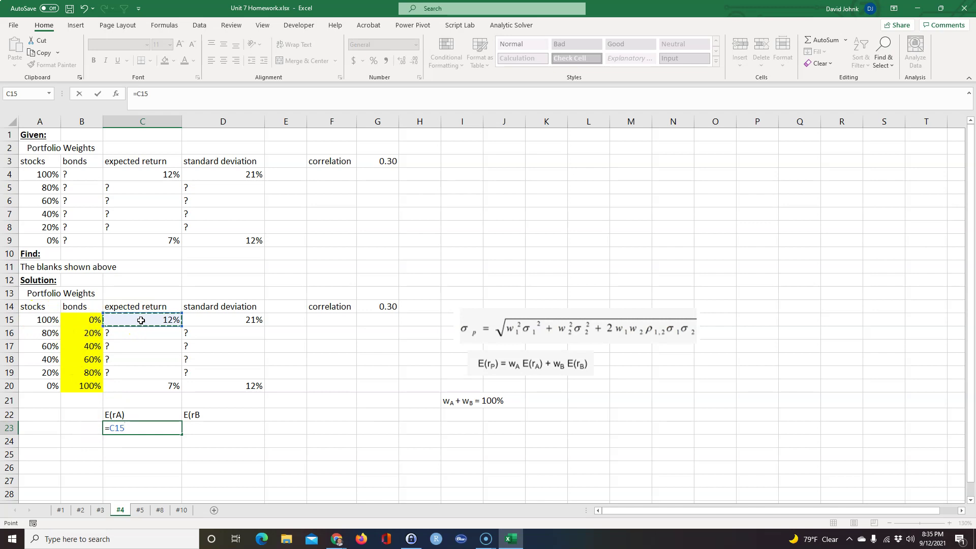
key("Return")
left_click(201, 428)
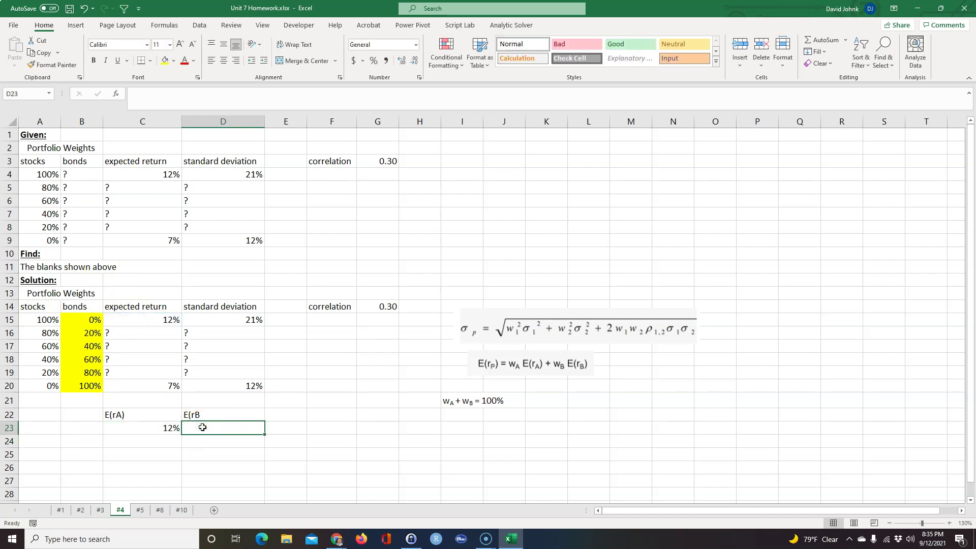
type("=")
left_click(167, 386)
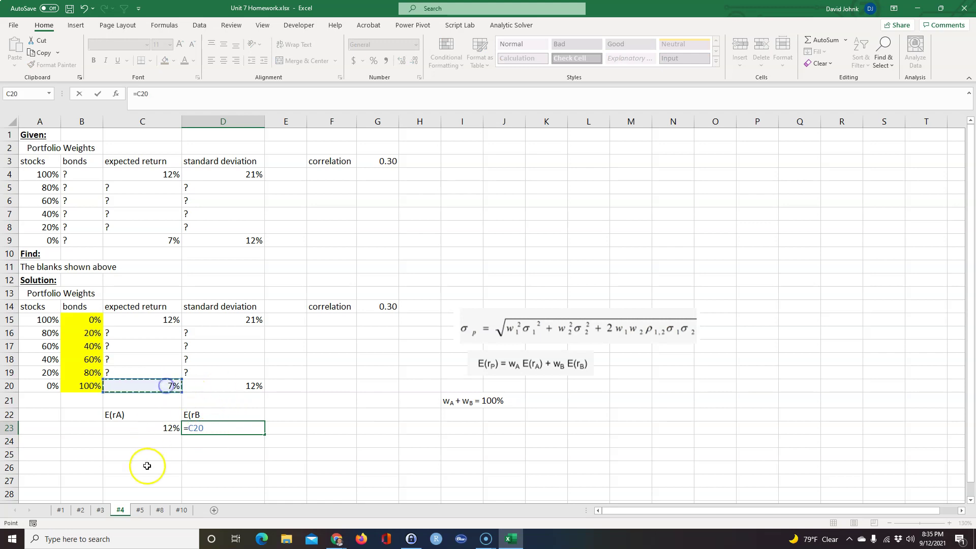
key("Return")
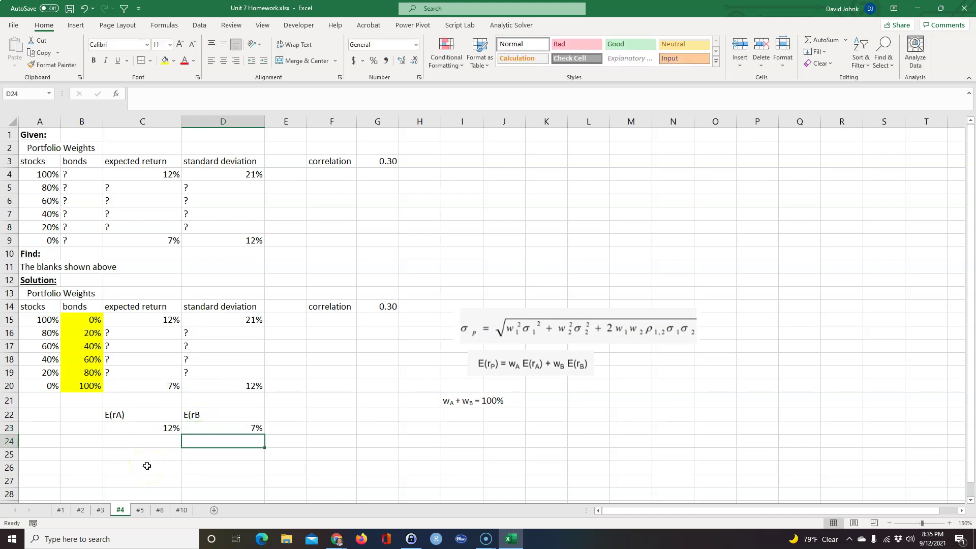
Step: Subscript the A and B in the E(rA) and E(rB) labels
double_click(208, 415)
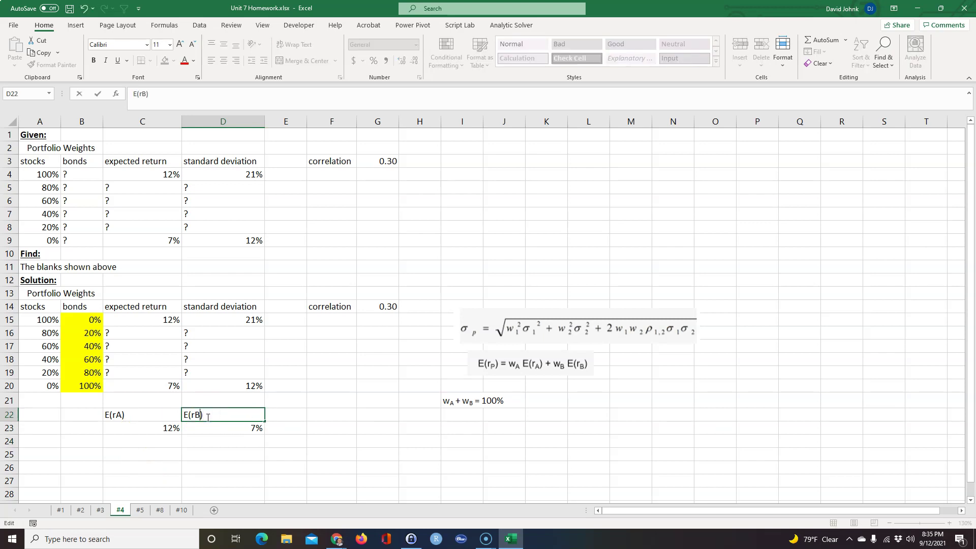
key("ctrl+1")
key("alt+b")
key("Return")
left_click(127, 433)
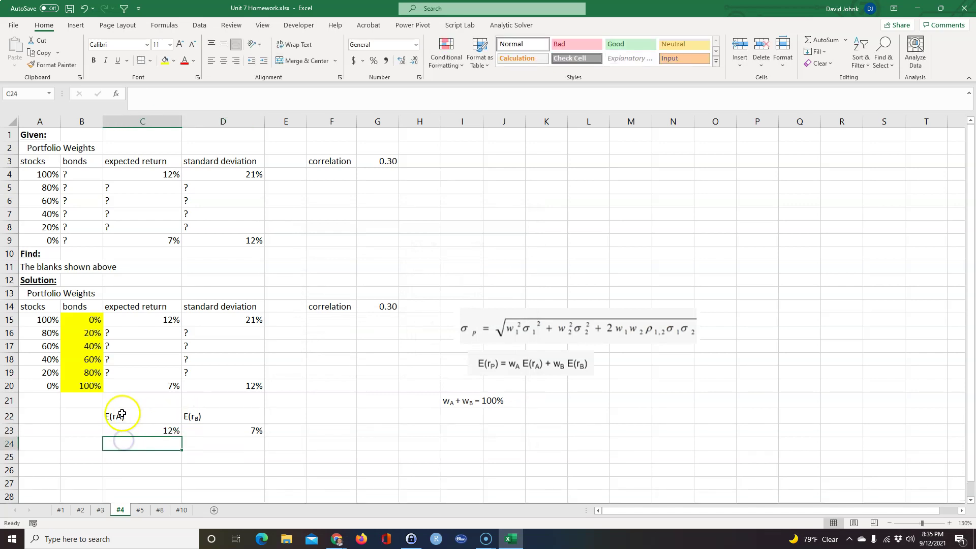
double_click(117, 416)
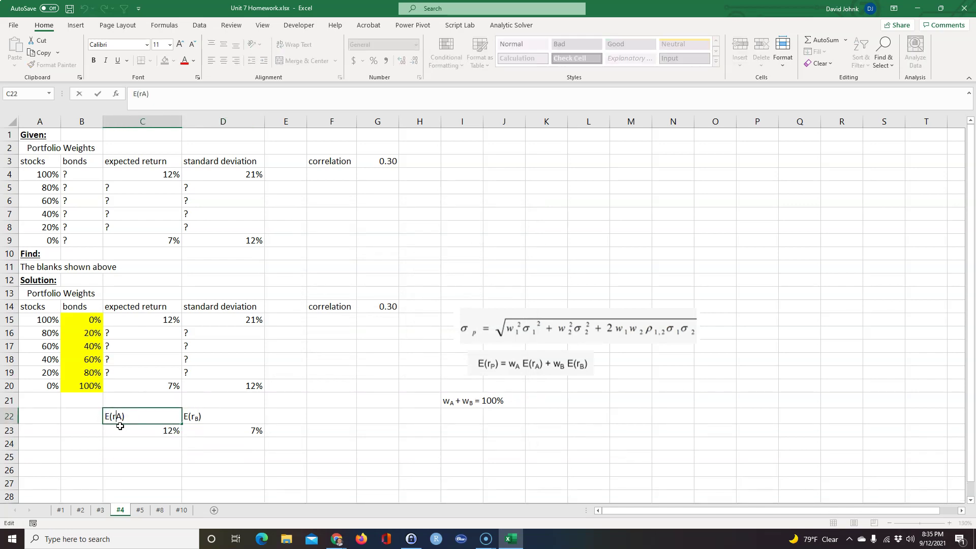
key("ctrl+1")
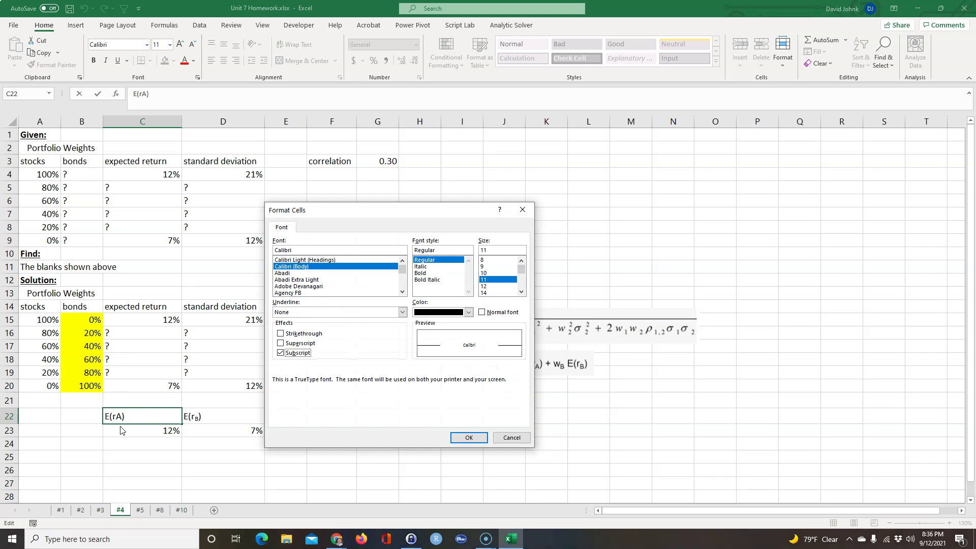
key("alt+b")
key("Return")
left_click(161, 466)
left_click(151, 336)
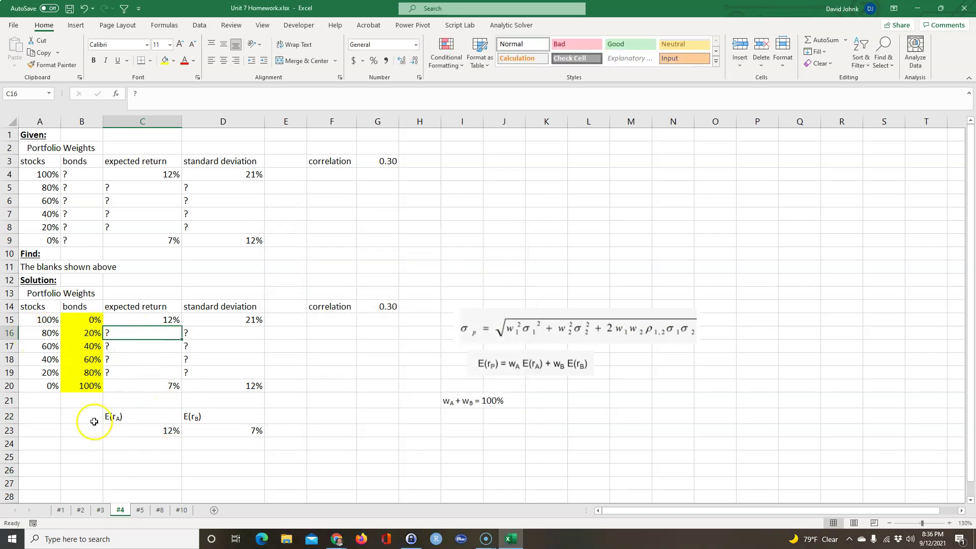
Step: Enter =SUMPRODUCT(A16:B16,$C$23:$D$23) in C16 for the 80/20 expected return
type("=s")
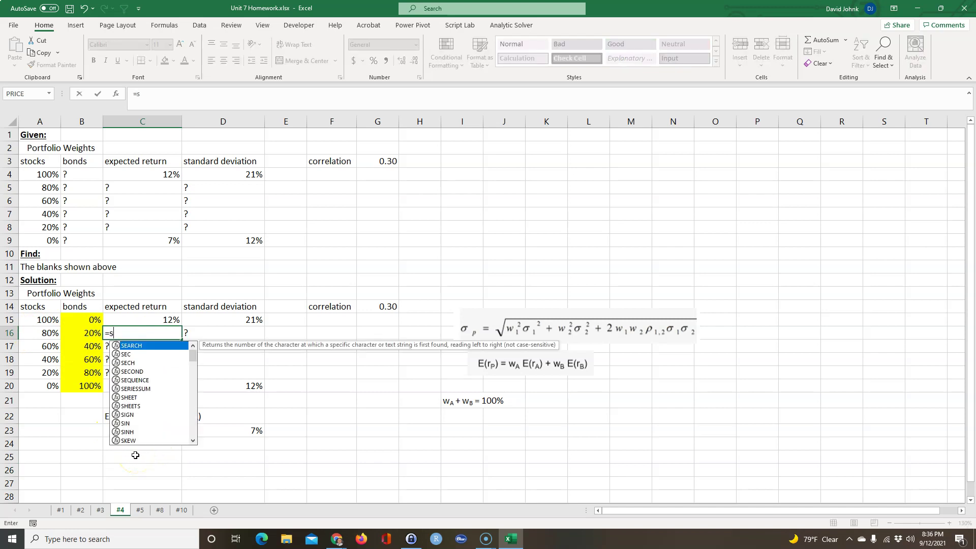
type("umprodcut")
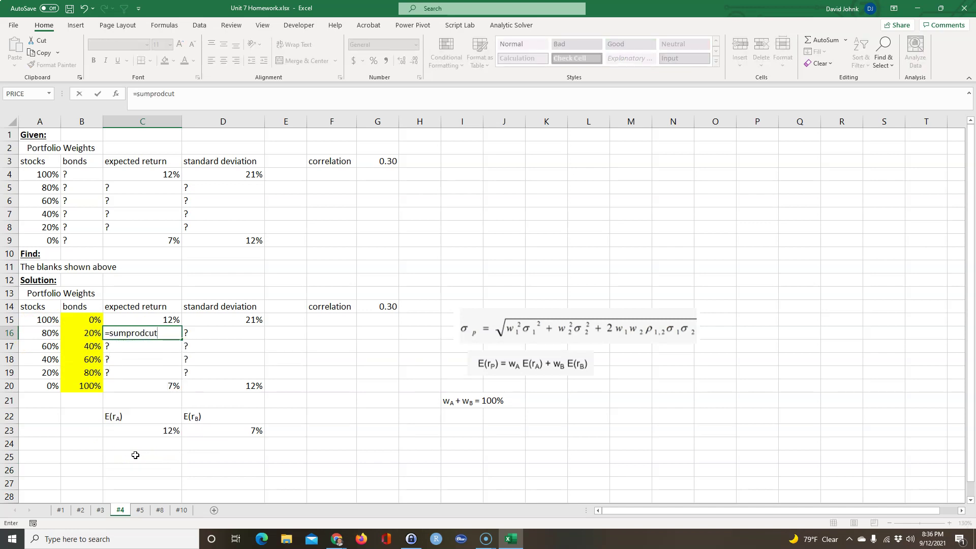
type("u")
key("BackSpace")
type("uct(")
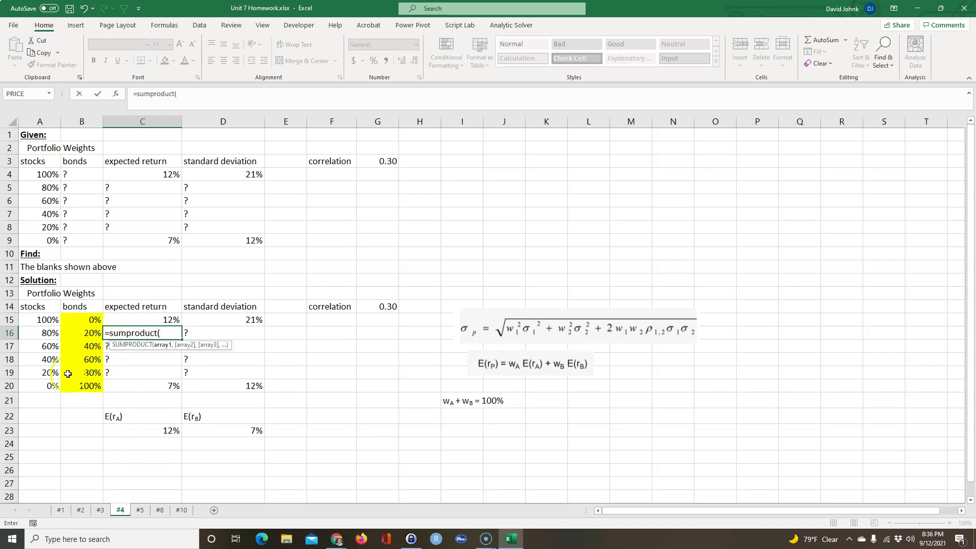
left_click_drag(35, 332, 98, 329)
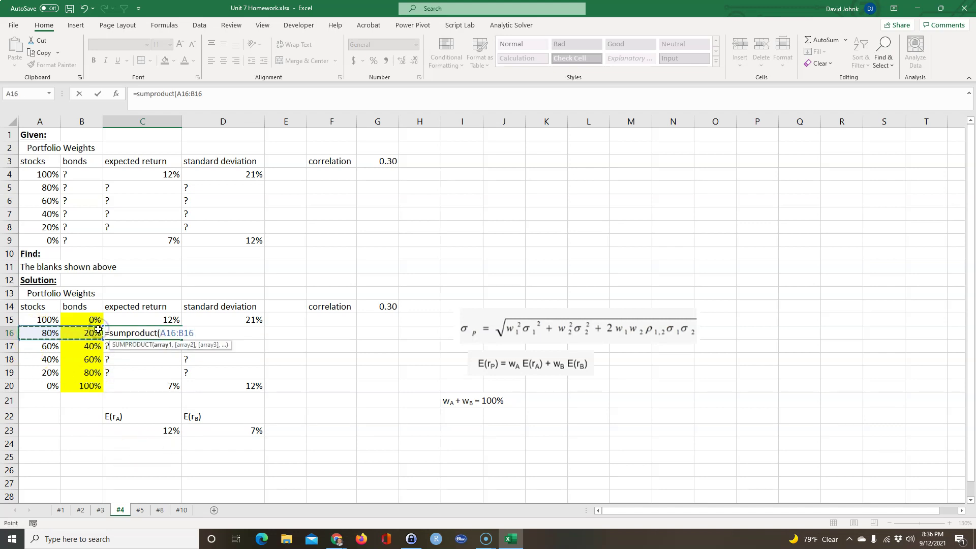
type(",")
left_click_drag(155, 429, 203, 430)
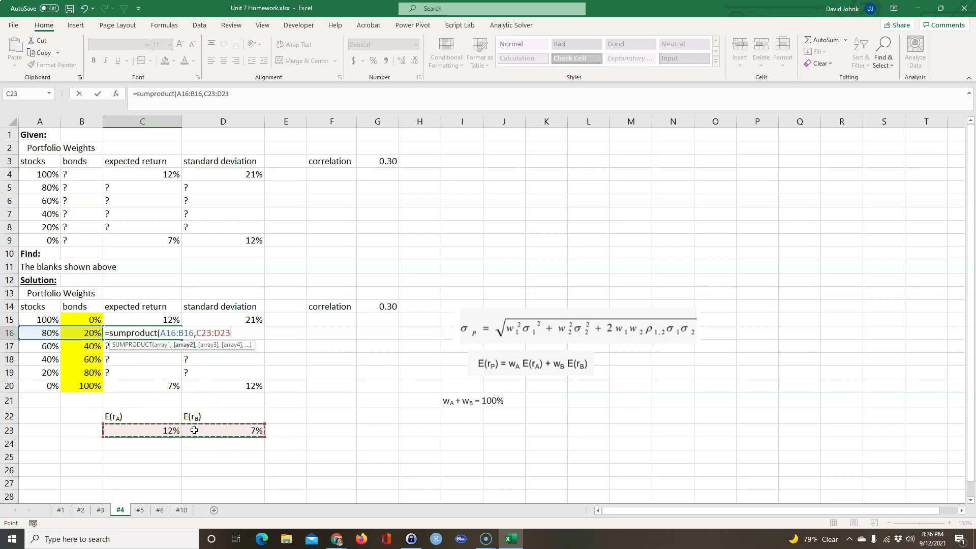
key("F4")
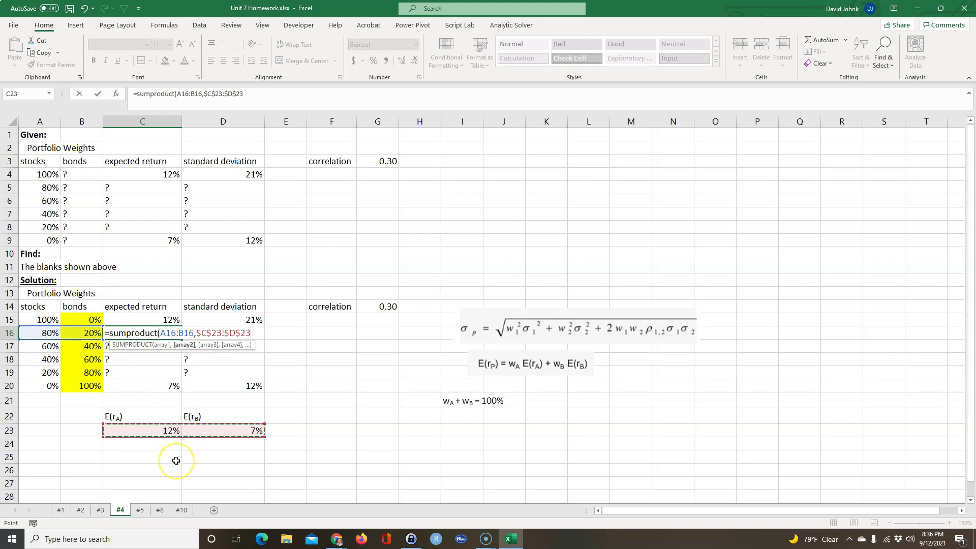
key("Return")
Step: Format C16 as a two-decimal percentage, fill down to C19, and shade yellow
left_click(166, 333)
left_click(374, 61)
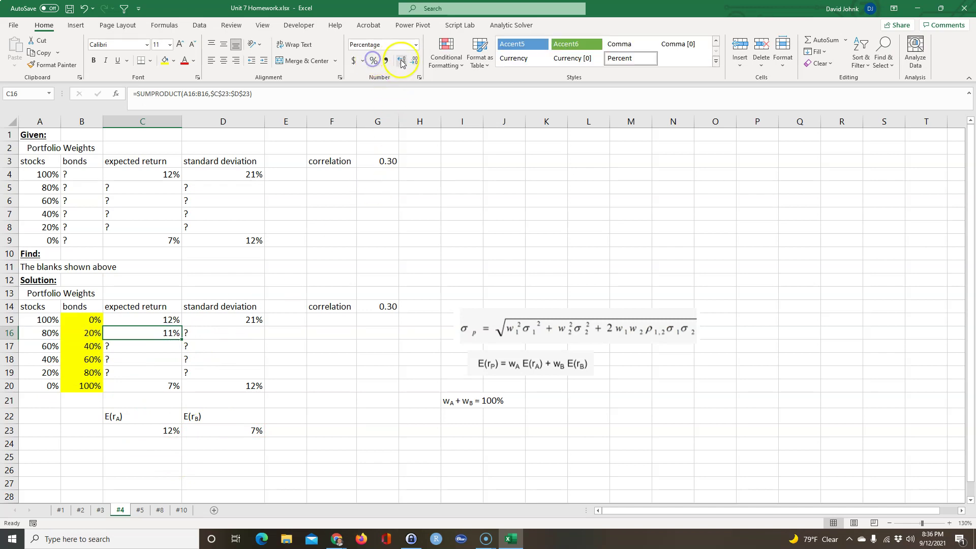
left_click(401, 61)
left_click(401, 61)
left_click(124, 460)
left_click(160, 328)
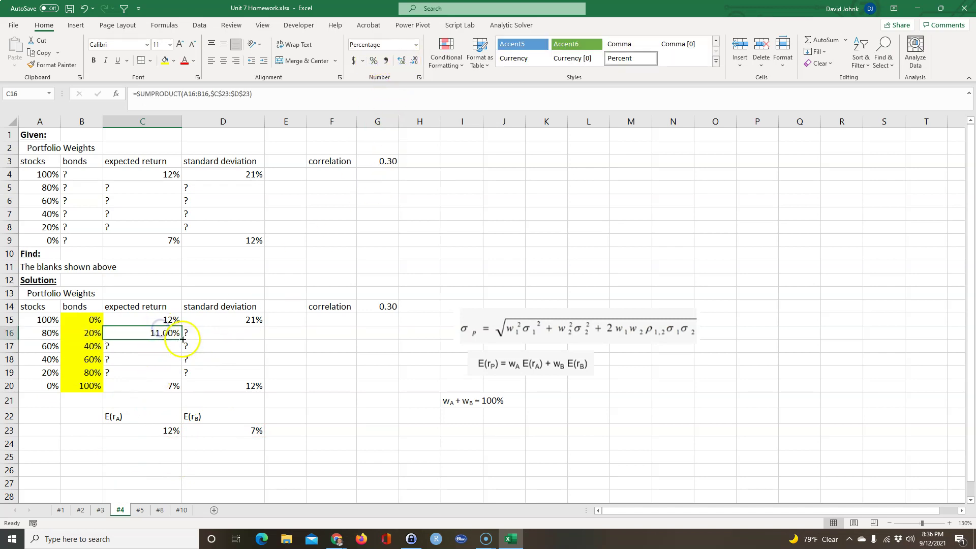
left_click_drag(182, 339, 181, 377)
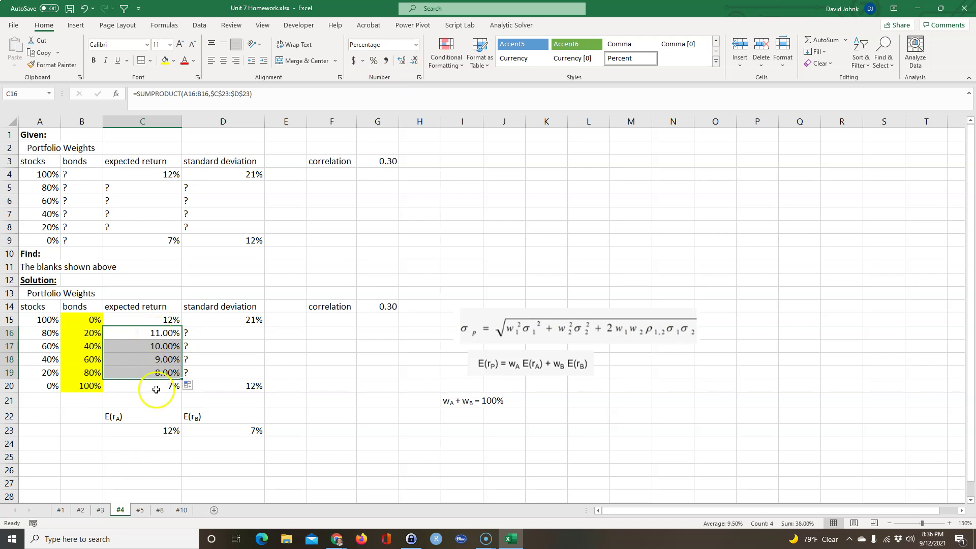
left_click(170, 69)
left_click(315, 385)
left_click(200, 476)
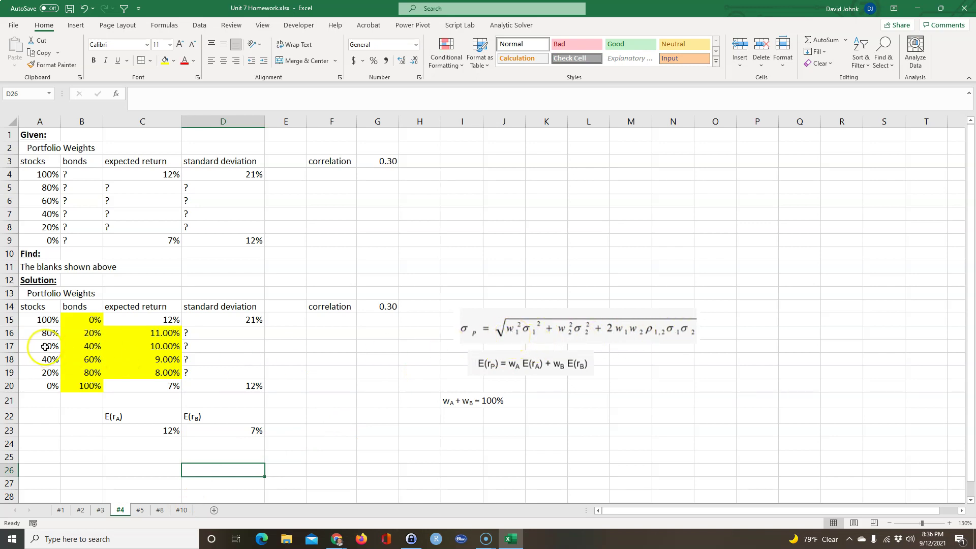
left_click_drag(43, 332, 82, 329)
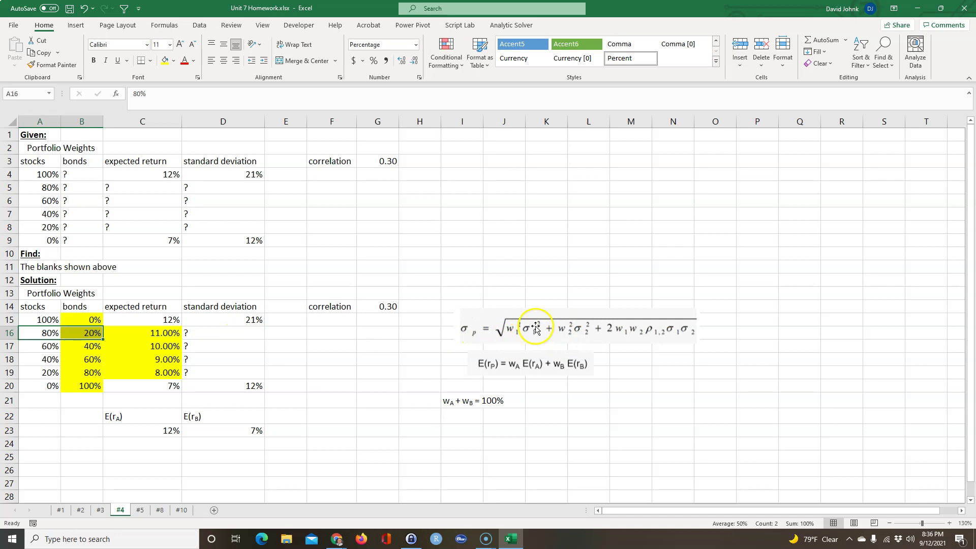
left_click(252, 320)
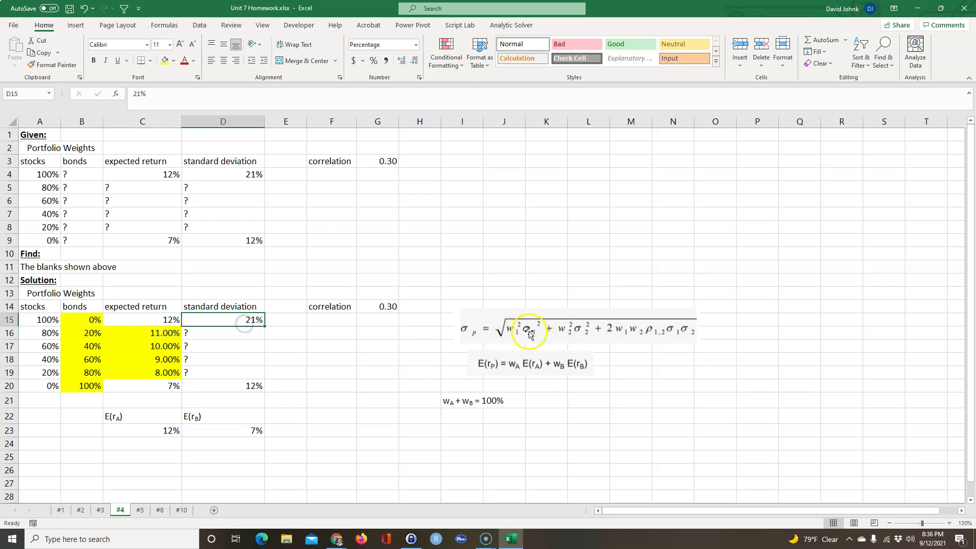
left_click(126, 444)
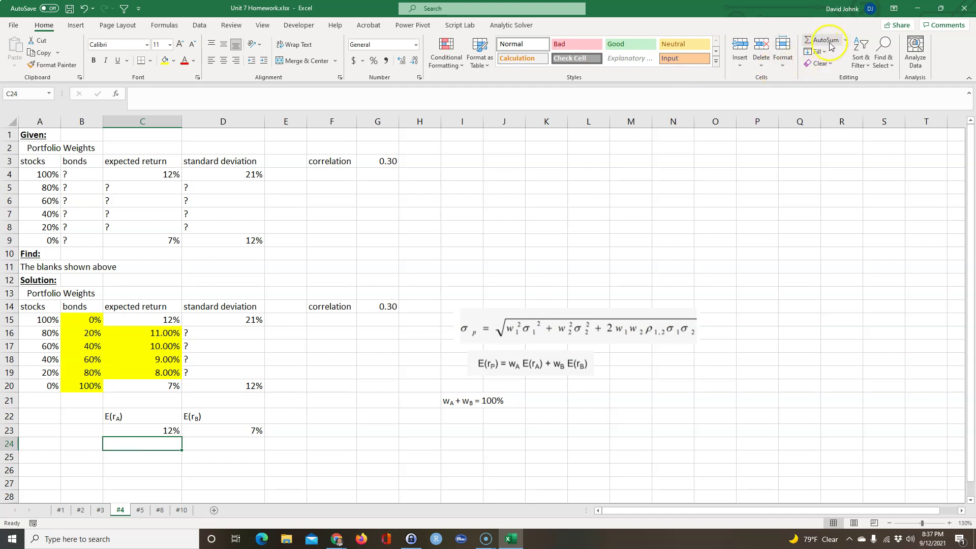
Step: Insert the Greek small sigma σ into C24
left_click(76, 26)
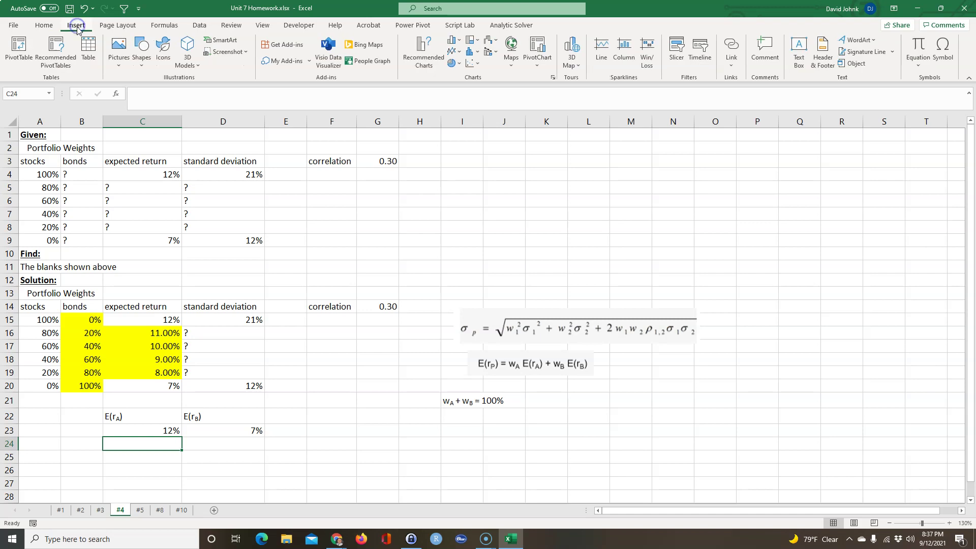
left_click(943, 53)
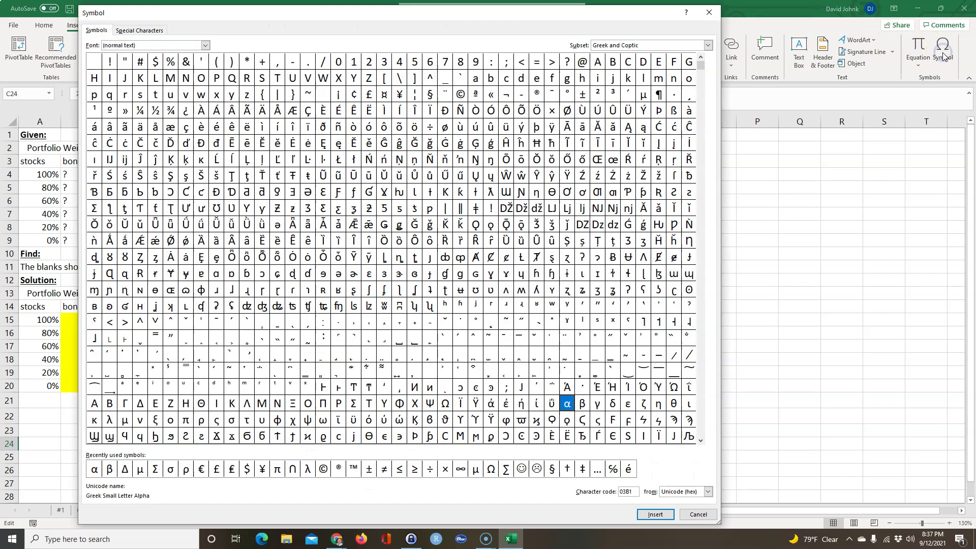
double_click(171, 469)
left_click(655, 514)
left_click(698, 514)
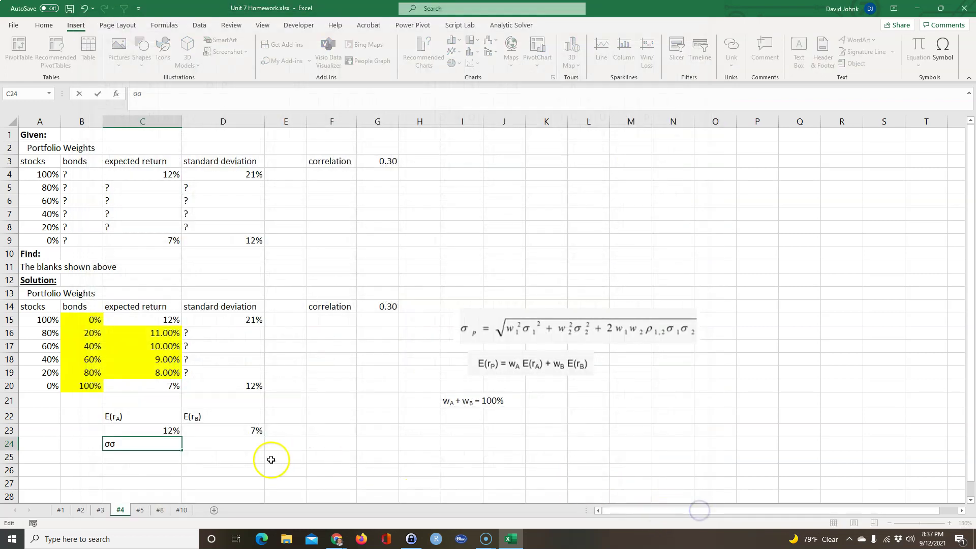
left_click(132, 443)
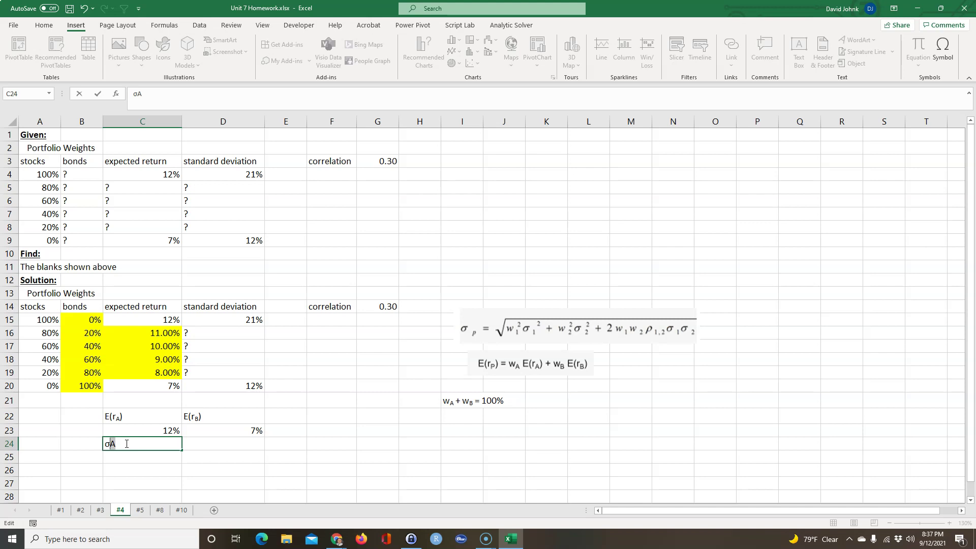
Step: Subscript the A after sigma to make the label σA
key("ctrl+1")
key("alt+b")
key("Return")
left_click(134, 487)
left_click(118, 431)
type("12%")
left_click(117, 440)
Step: Copy the label to D24 and change it to σB
key("ctrl+c")
left_click(202, 444)
key("ctrl+v")
double_click(205, 445)
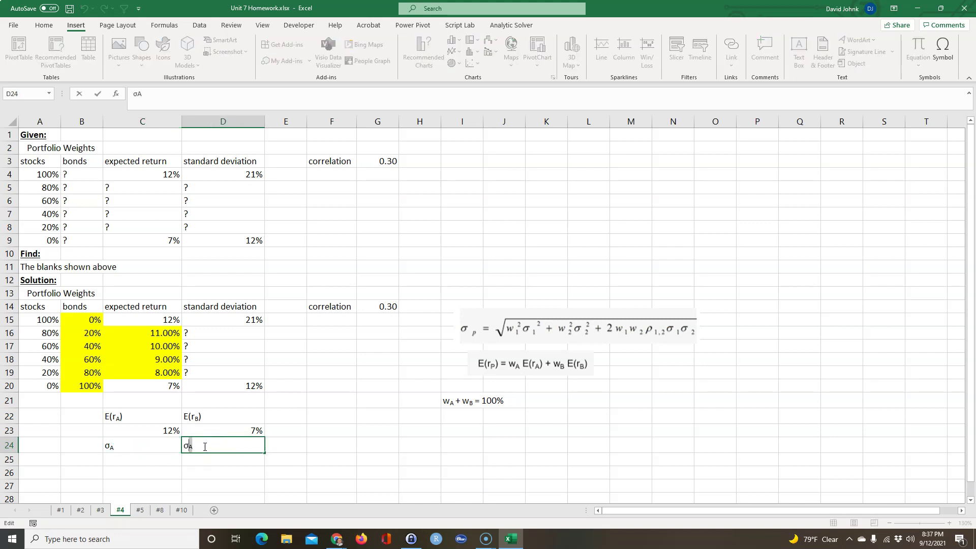
key("Return")
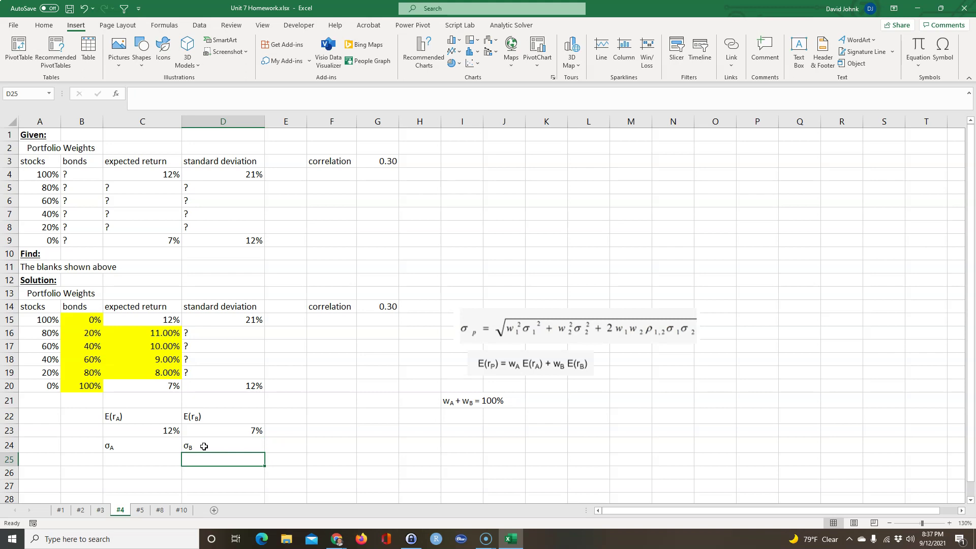
Step: Link C25 to the 21% in D15 and D25 to the 12% in D20
left_click(46, 318)
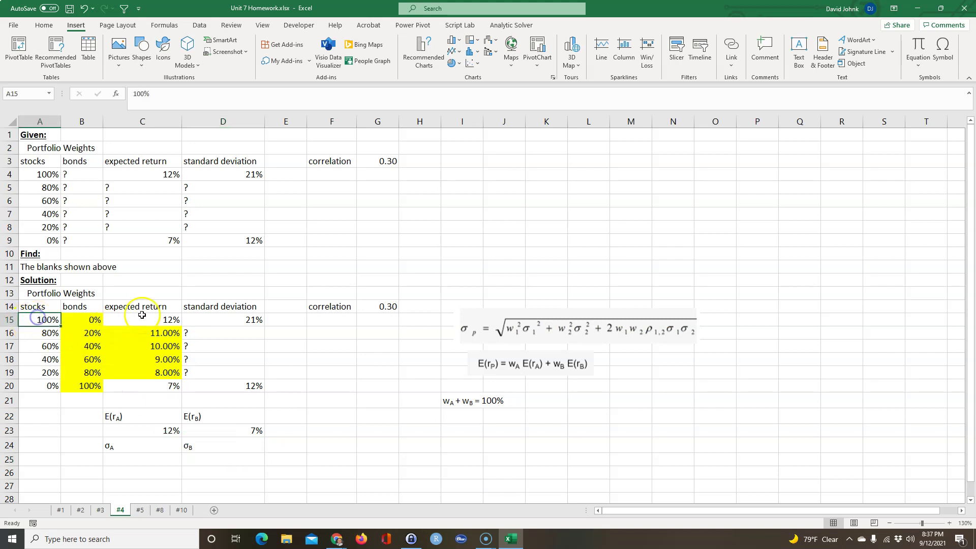
left_click(220, 315)
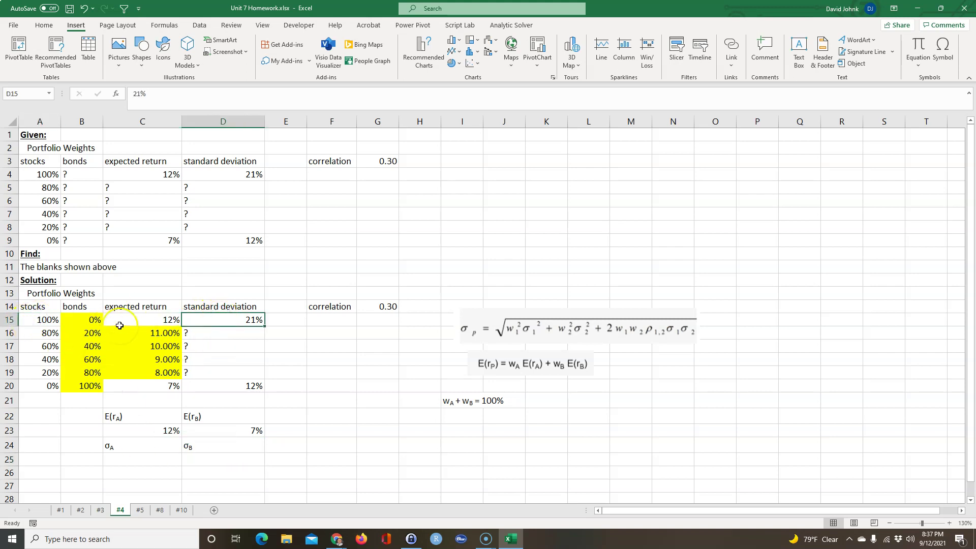
left_click(71, 320)
left_click(123, 458)
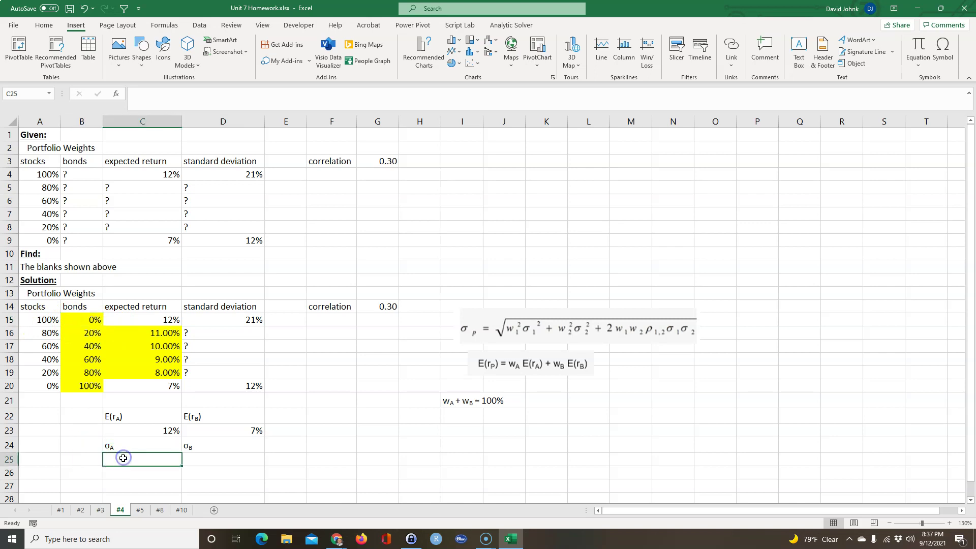
type("=")
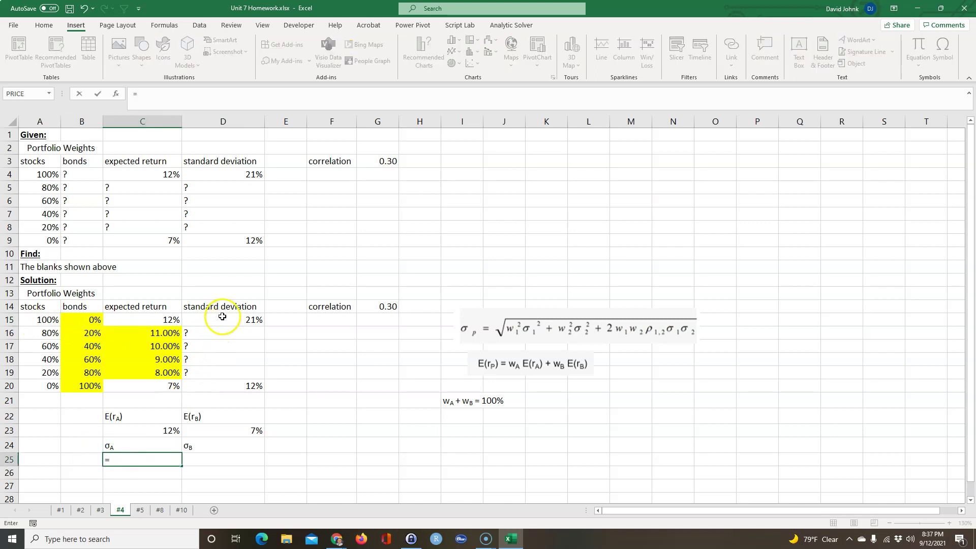
left_click(223, 317)
key("Return")
left_click(235, 460)
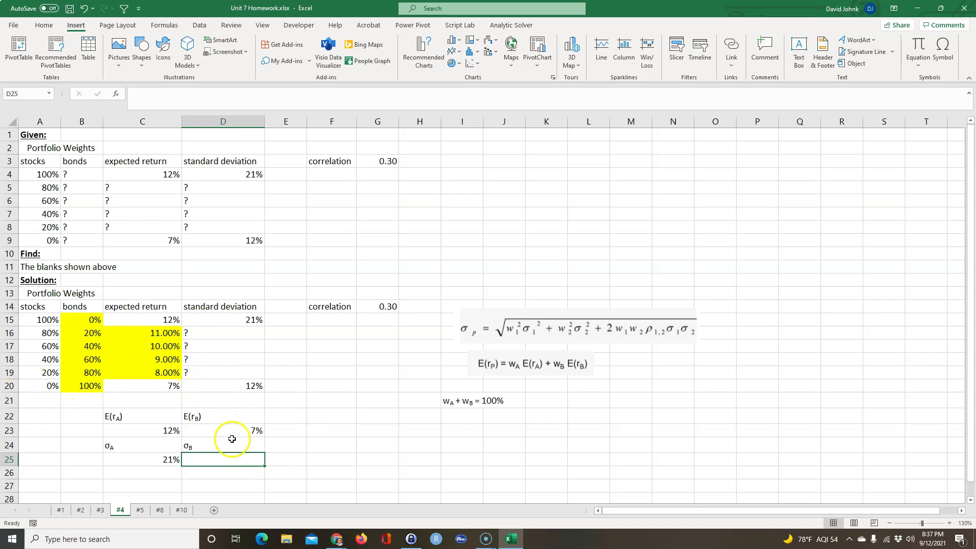
type("=")
left_click(222, 387)
key("Return")
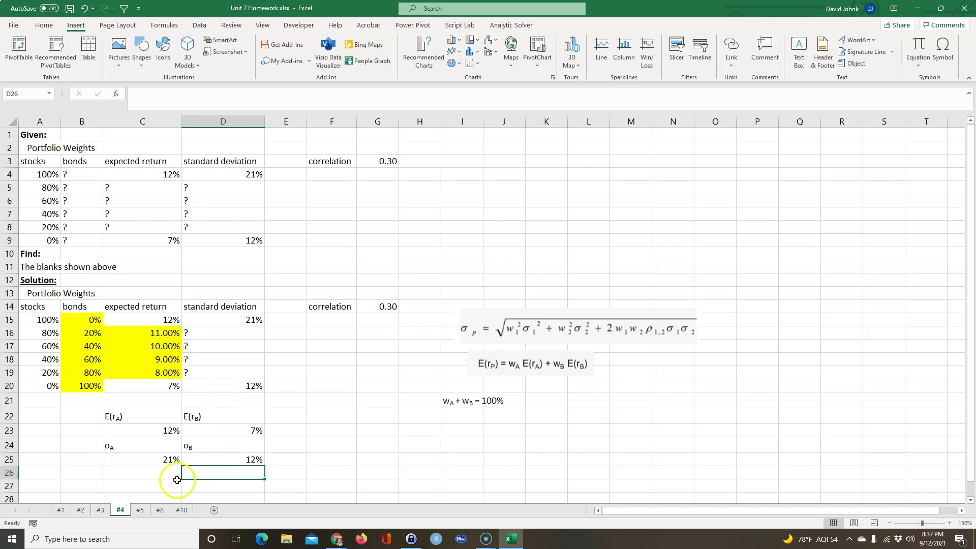
left_click_drag(135, 419, 213, 459)
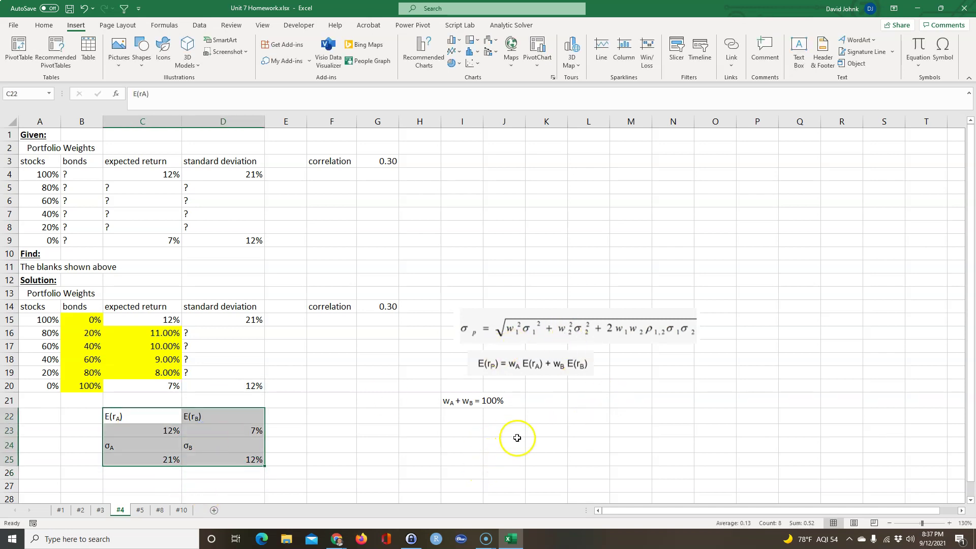
left_click_drag(172, 443, 212, 459)
Step: Start =SQRT( in D16 with the weighted stock and bond variance terms A16^2*$C$25^2+B16^2*$D$25^2
left_click(235, 333)
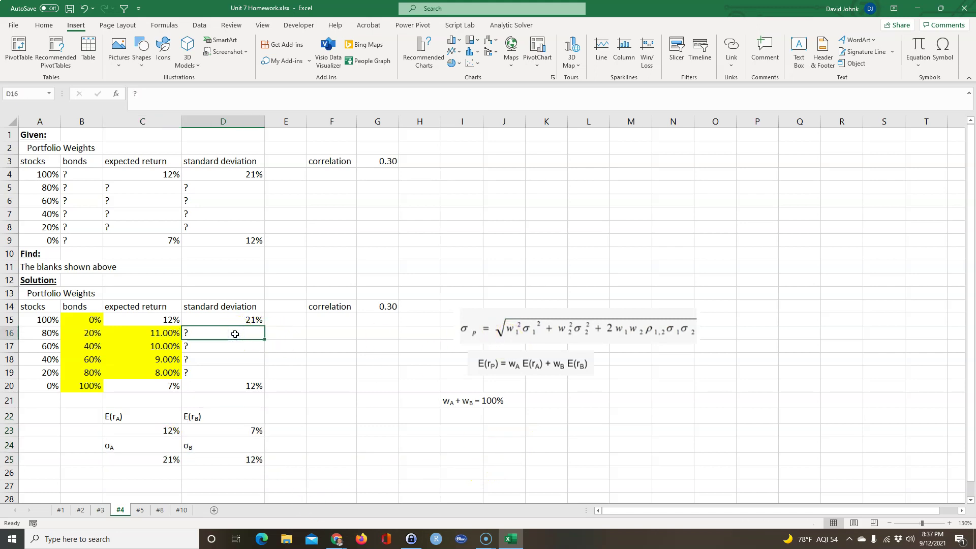
type("=sqrt")
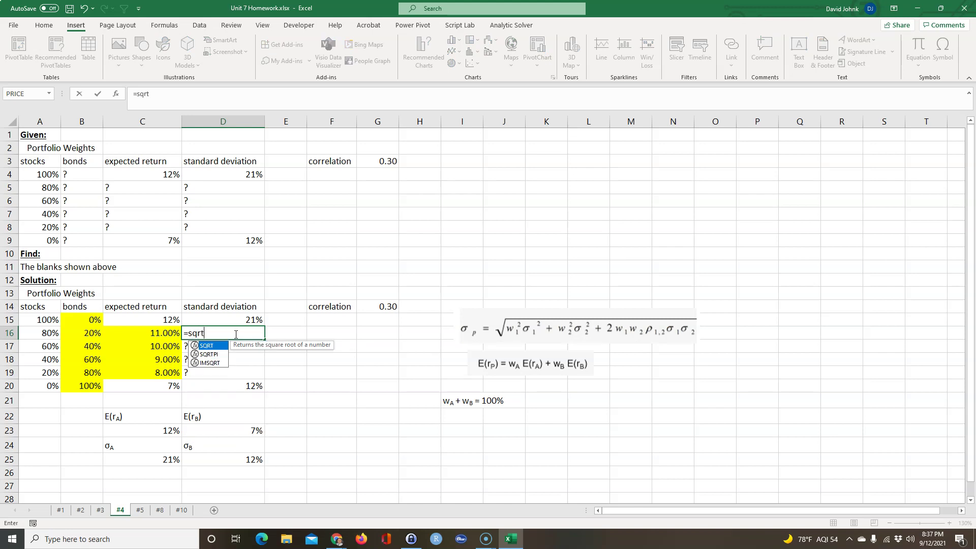
type("(")
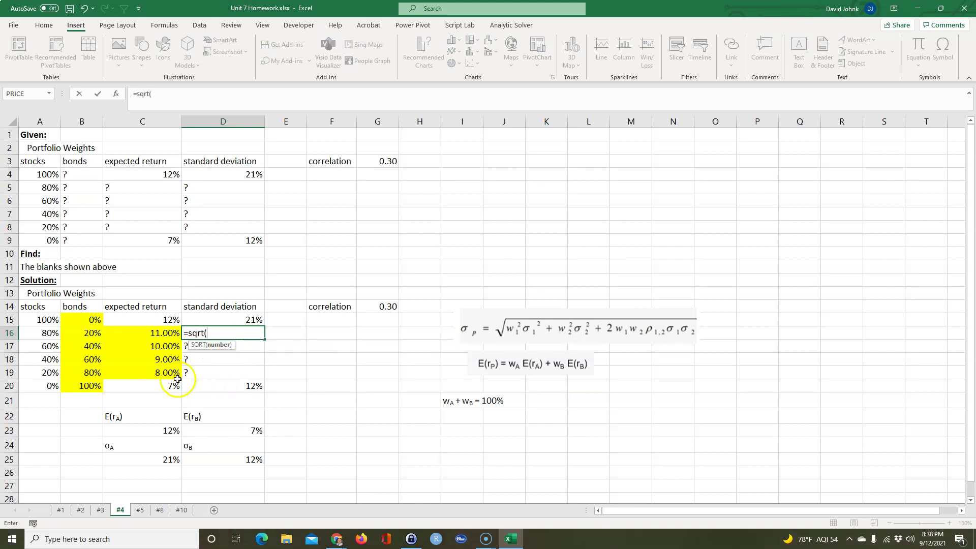
left_click(46, 334)
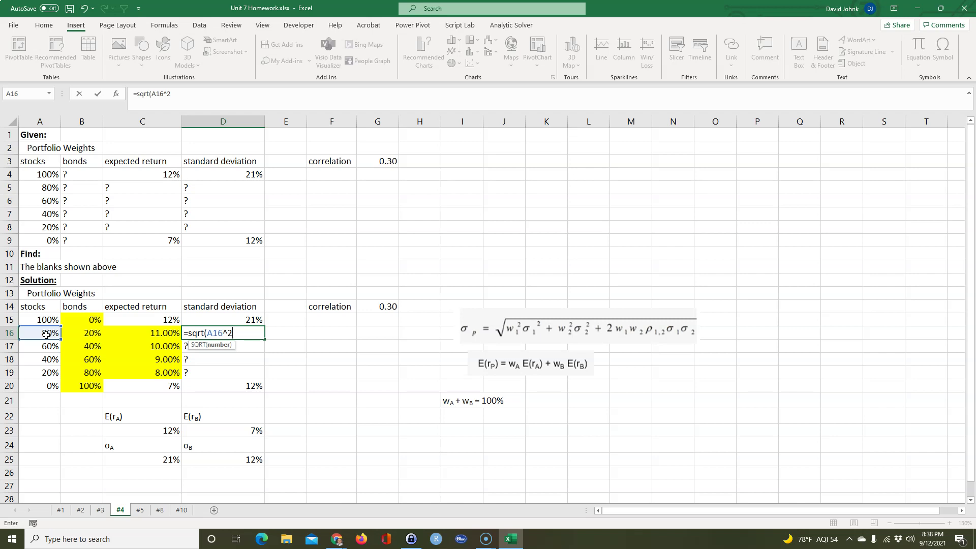
scroll(46, 334, "right", 2)
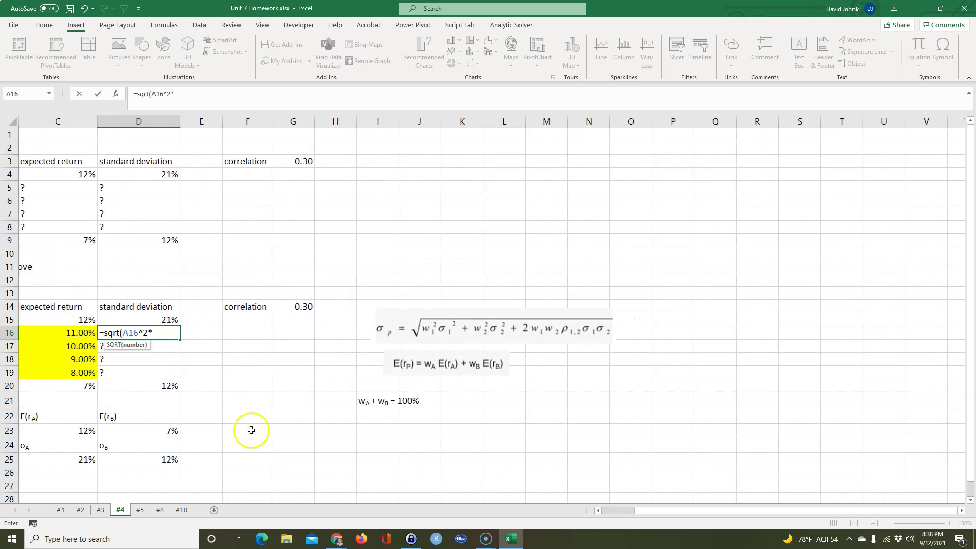
scroll(712, 513, "left", 2)
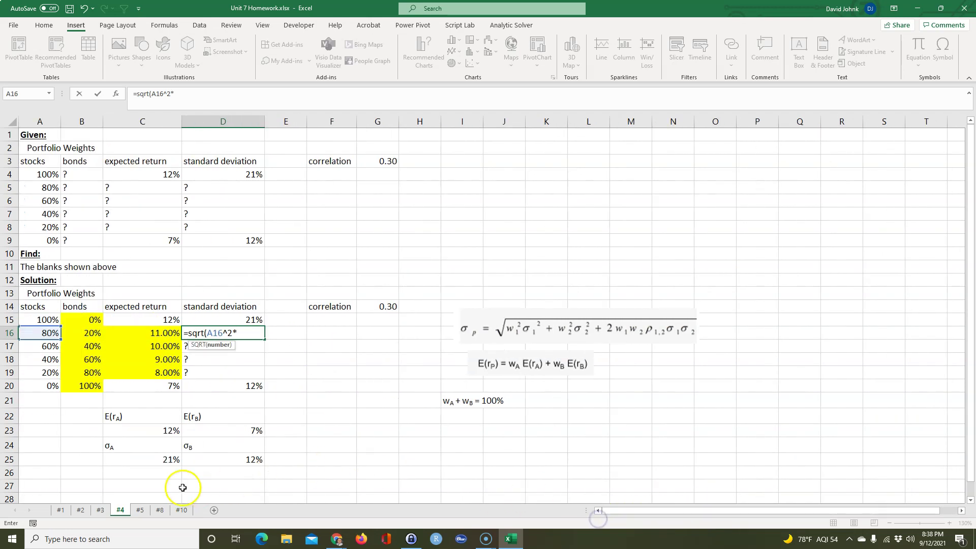
left_click(162, 459)
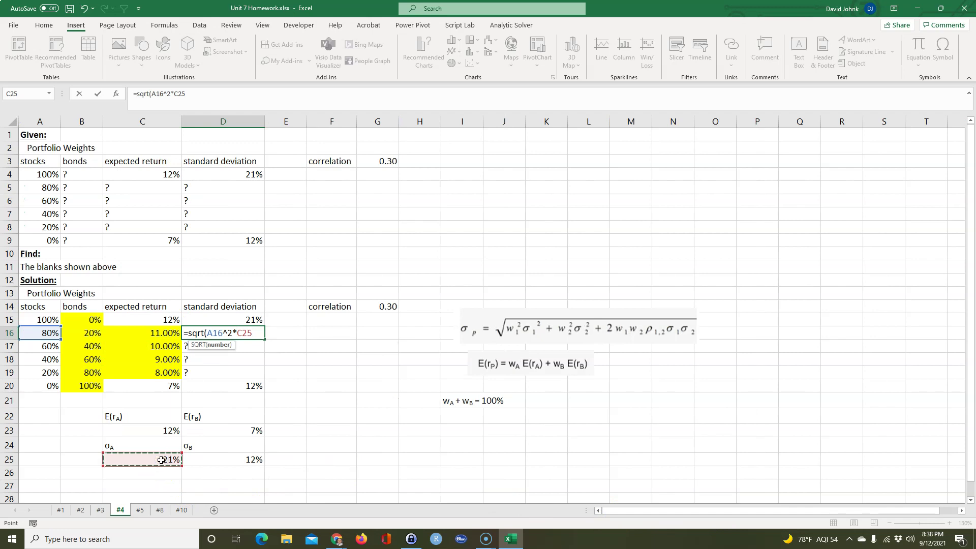
key("F4")
type("^2+")
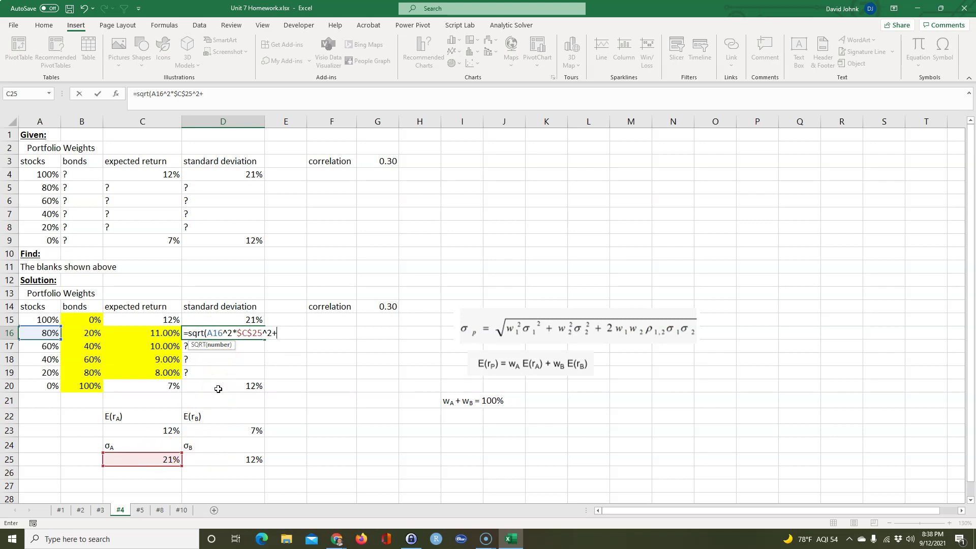
left_click(87, 333)
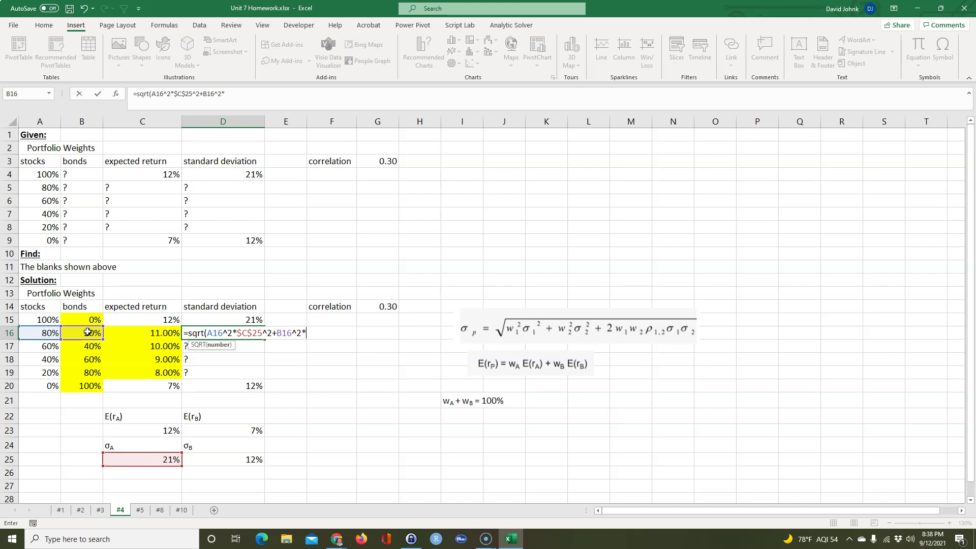
type("^2*")
left_click(216, 460)
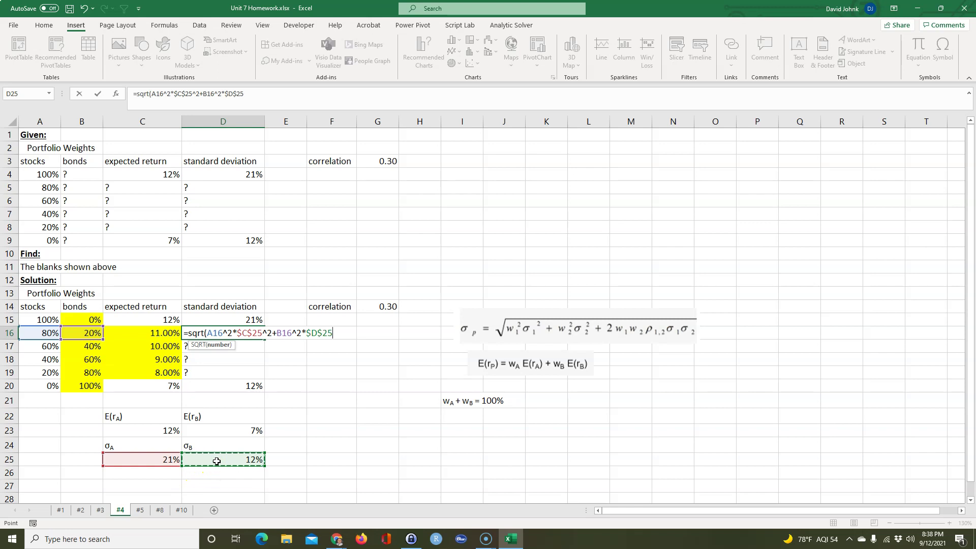
type("^2+2*")
Step: Add the covariance term 2*A16*B16*$G$14*$C$25*$D$25 and close the formula
left_click(43, 336)
type("*")
left_click(83, 333)
type("*")
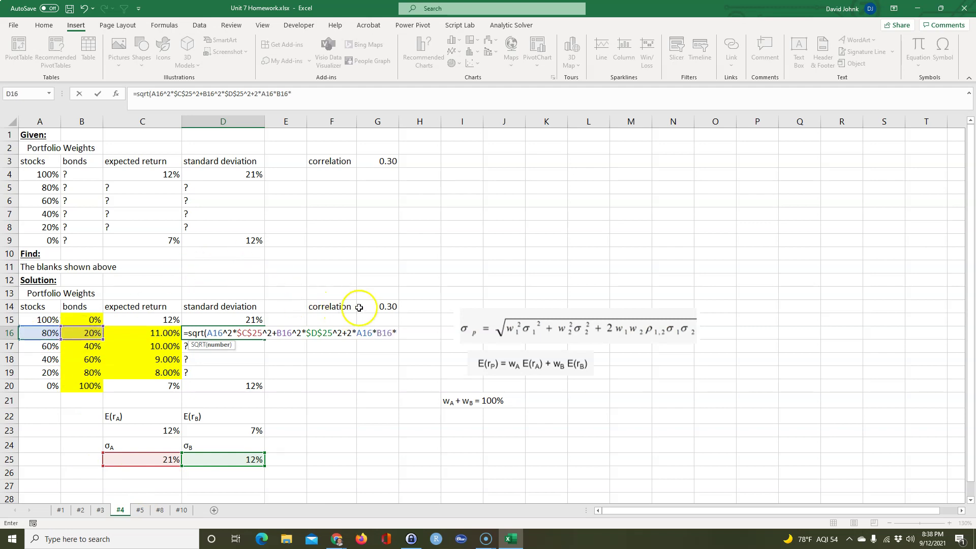
left_click(381, 306)
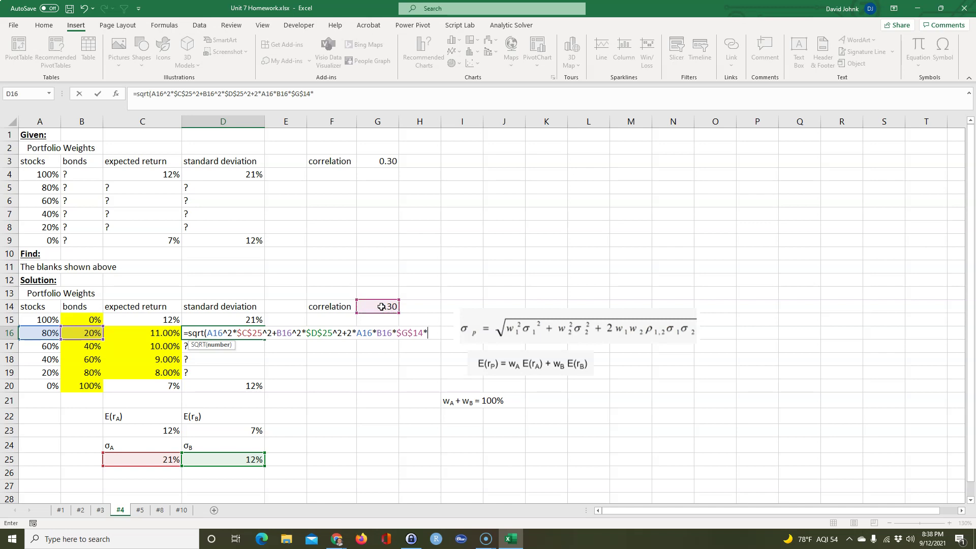
type("*")
left_click(160, 459)
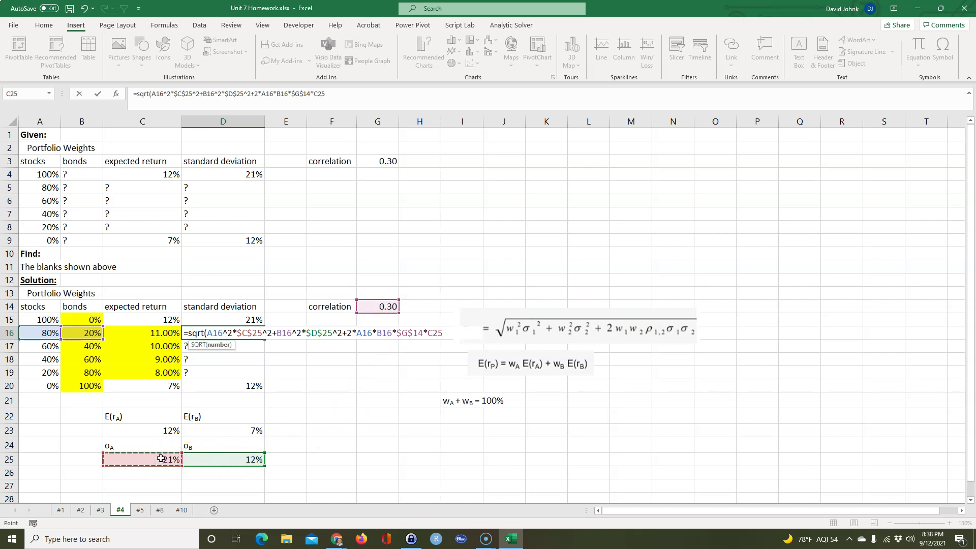
type("*")
left_click(211, 460)
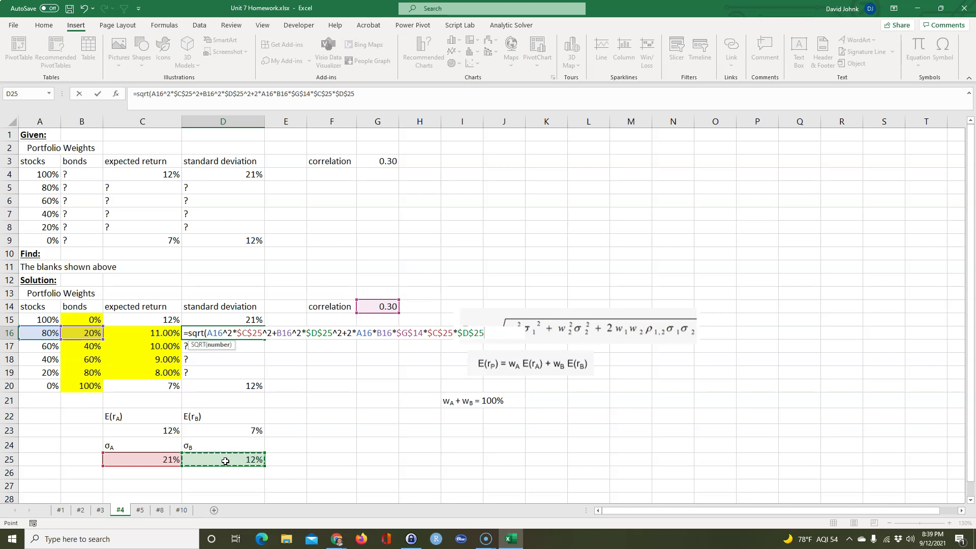
type(")")
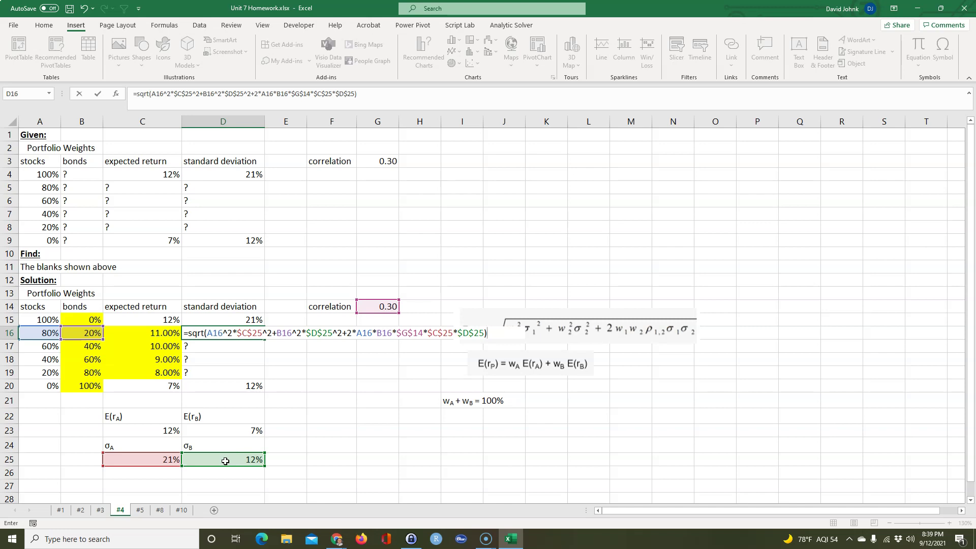
key("Return")
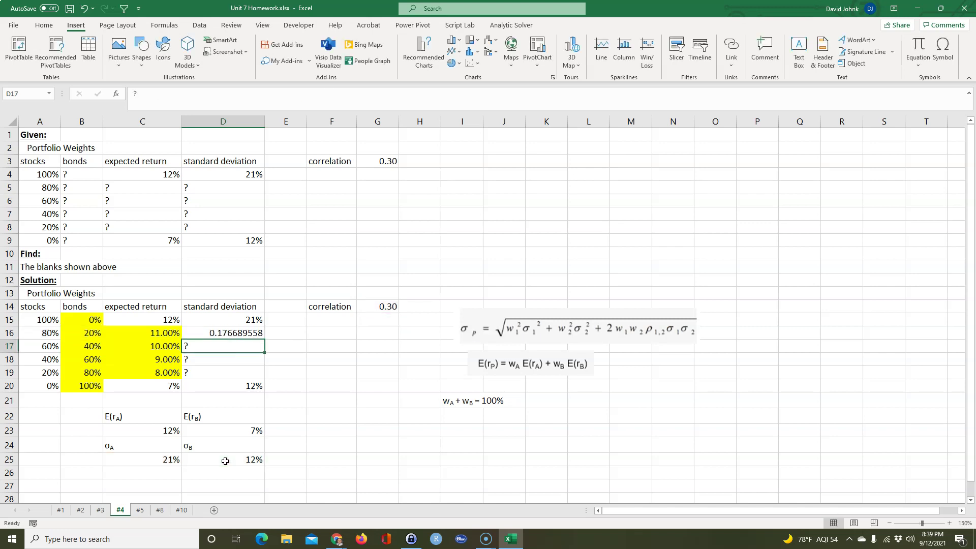
Step: Format D16 as a two-decimal percentage, fill down to D19, and shade yellow
left_click(242, 333)
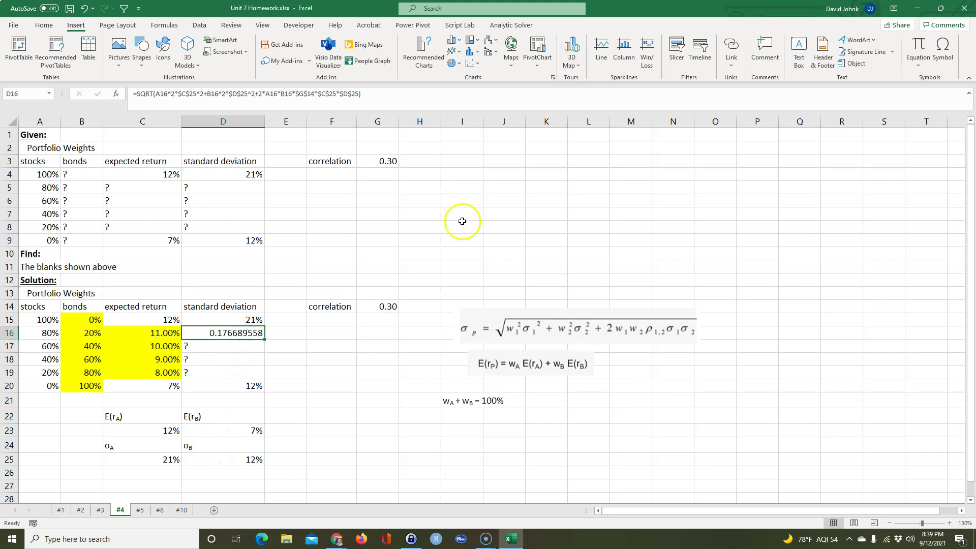
left_click(45, 25)
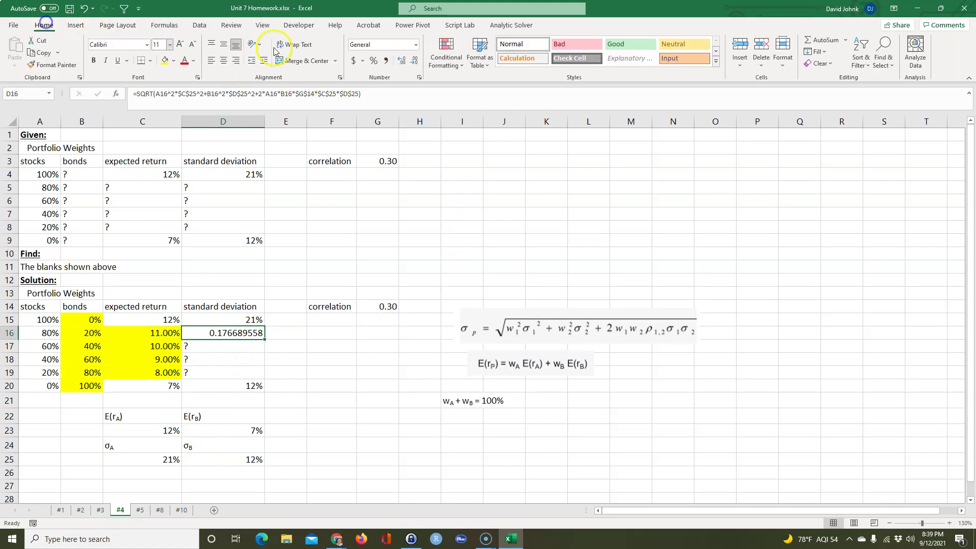
left_click(374, 60)
double_click(411, 60)
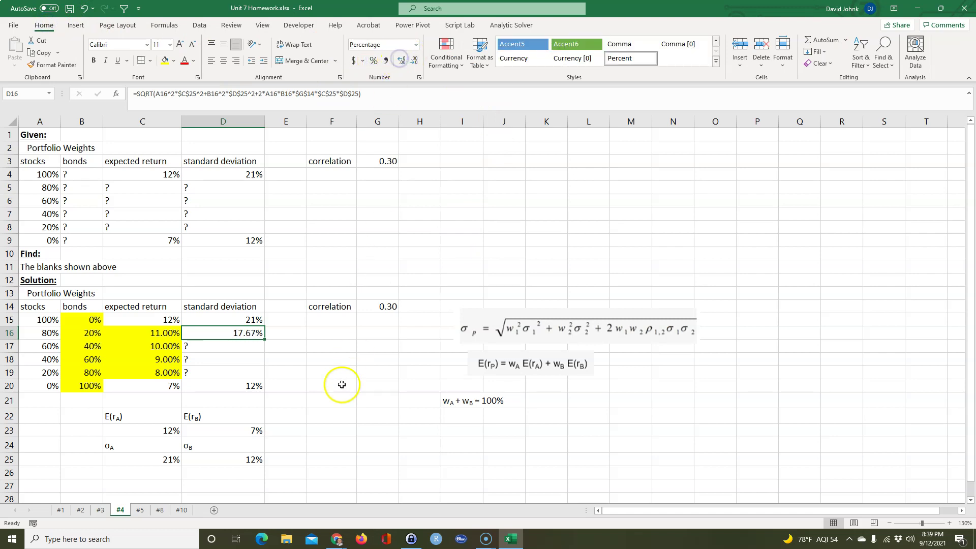
left_click(332, 405)
left_click(252, 334)
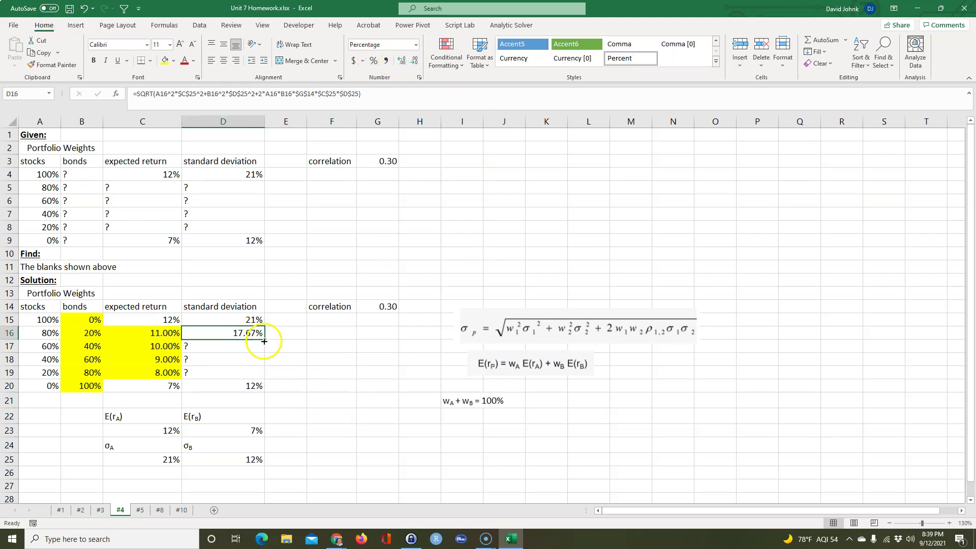
left_click_drag(264, 340, 264, 379)
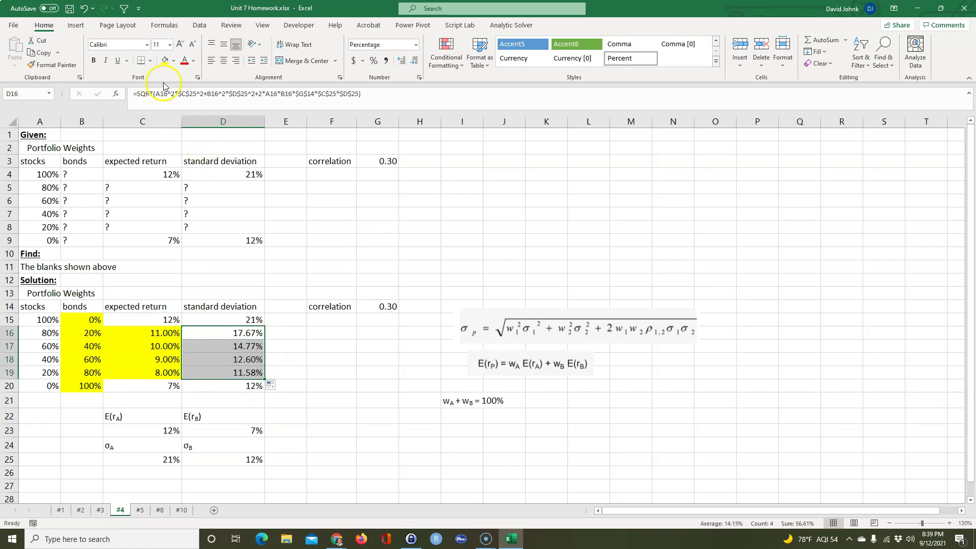
left_click(165, 60)
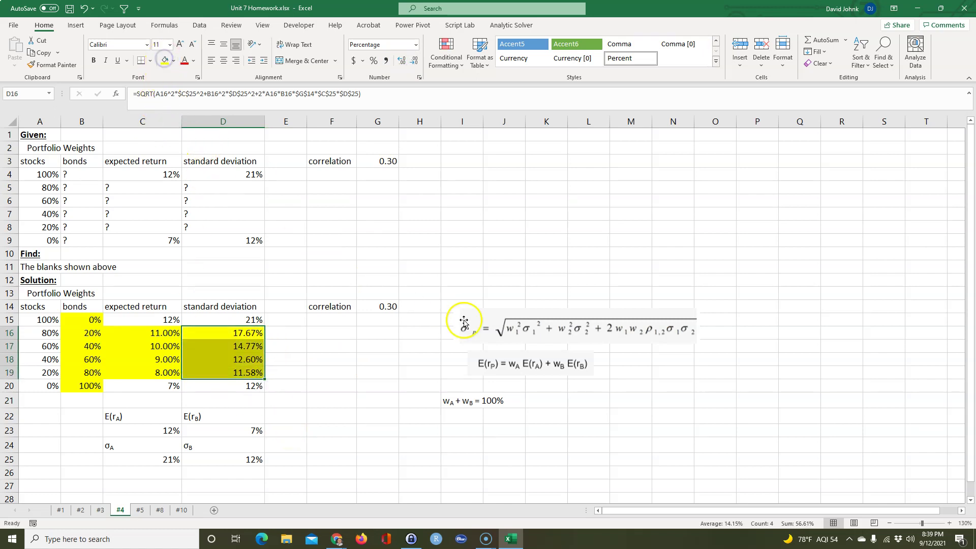
Step: Enter =FORMULATEXT(D16) in E16 to display the SQRT formula
left_click(282, 337)
type("=form")
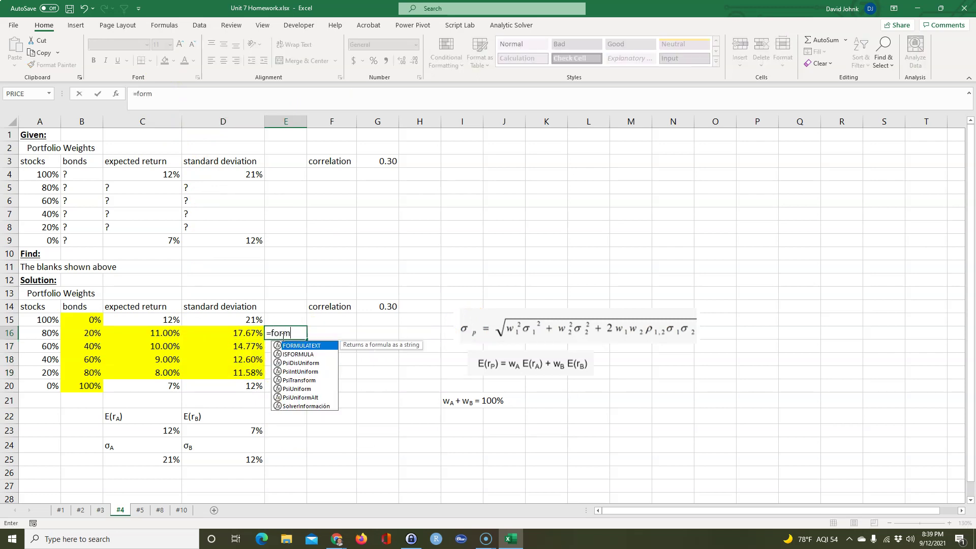
double_click(304, 345)
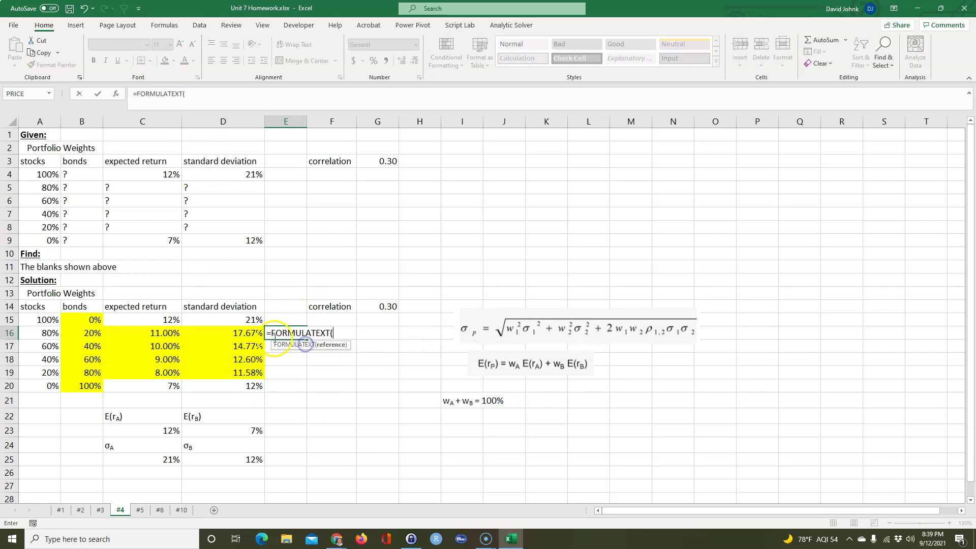
left_click(251, 333)
key("Return")
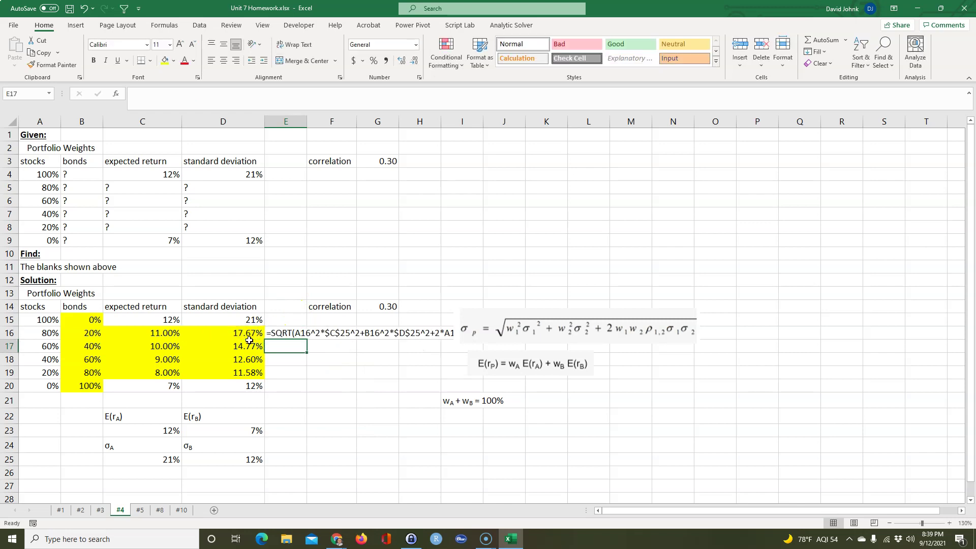
Step: Move the σp and E(rP) equation pictures up and to the right
left_click_drag(511, 307, 638, 262)
left_click_drag(550, 358, 669, 315)
left_click(359, 412)
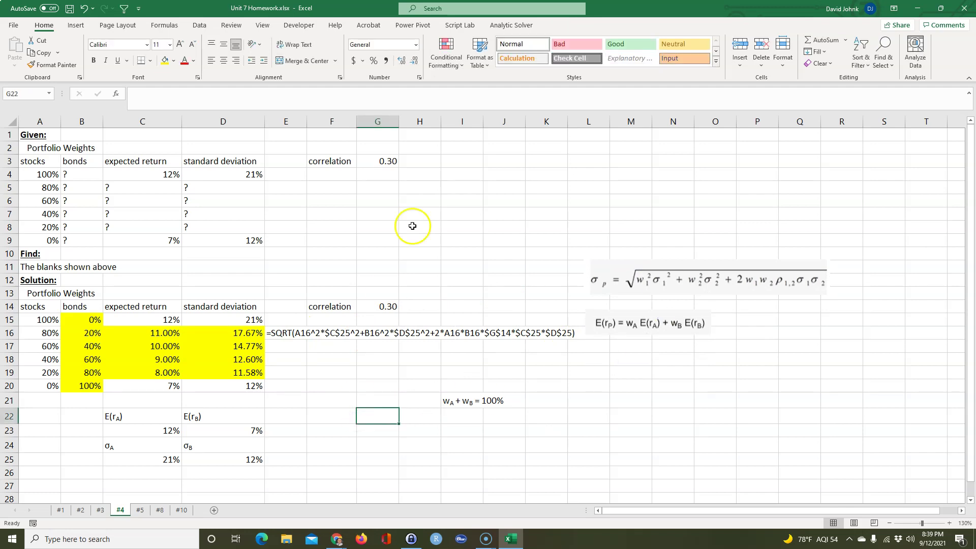
left_click_drag(152, 416, 220, 460)
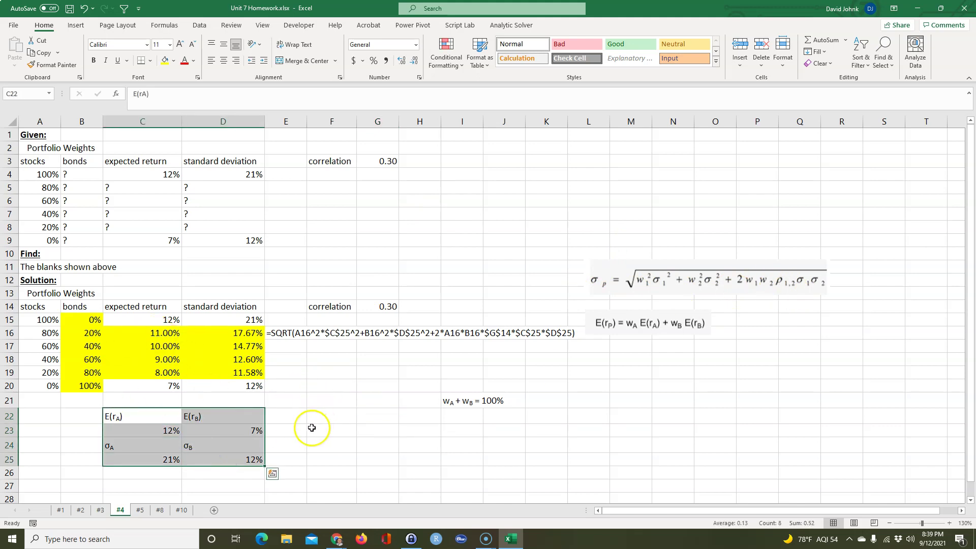